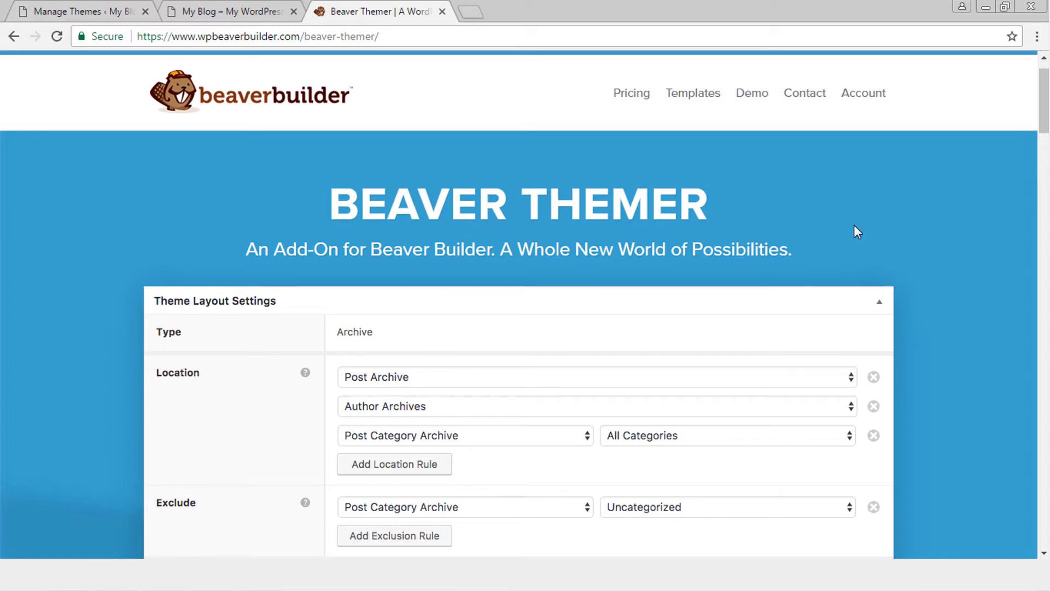
# Look over the blog's front page in its current theme, from the header image to the latest posts
pyautogui.click(93, 8)
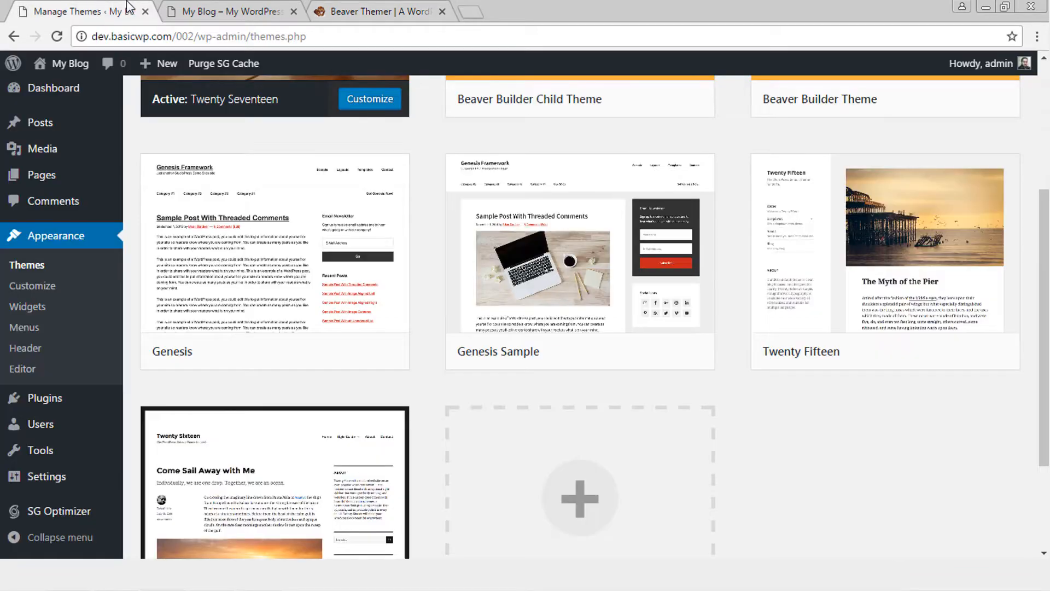
pyautogui.click(224, 11)
pyautogui.scroll(5, 162, 277)
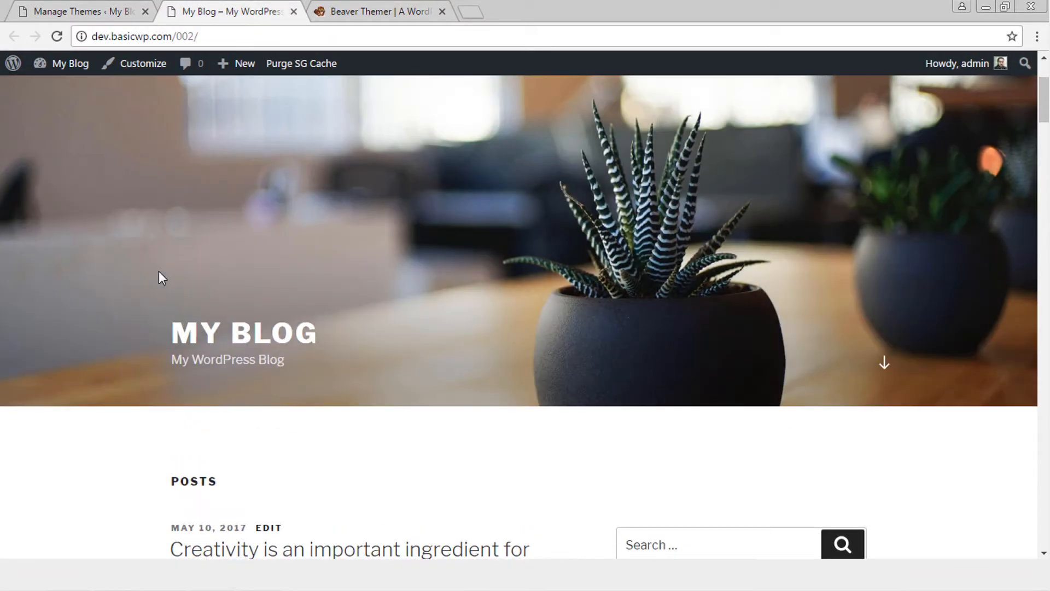
pyautogui.scroll(-7, 159, 271)
pyautogui.scroll(5, 132, 257)
pyautogui.scroll(-4, 132, 257)
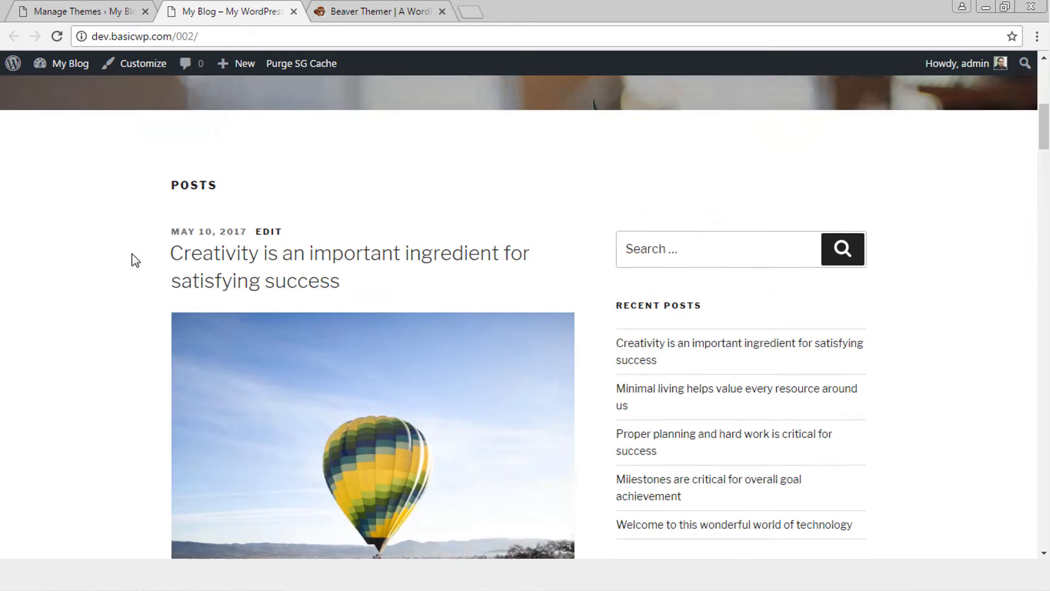
pyautogui.scroll(5, 132, 257)
# Activate the Genesis Sample theme and reload the blog's front page to view it in that theme
pyautogui.click(88, 11)
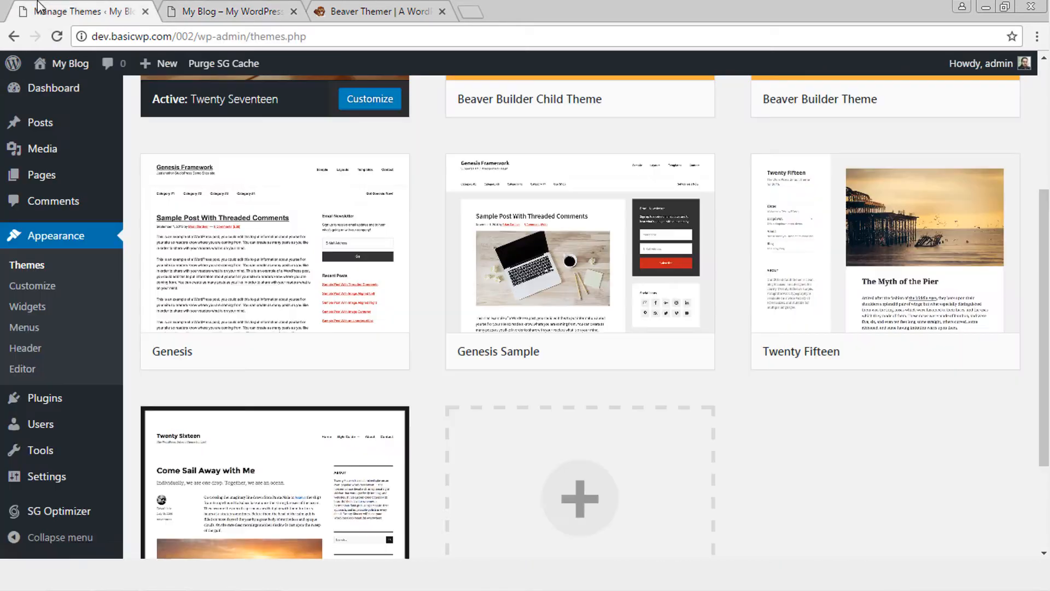
pyautogui.scroll(5, 844, 469)
pyautogui.scroll(-5, 360, 176)
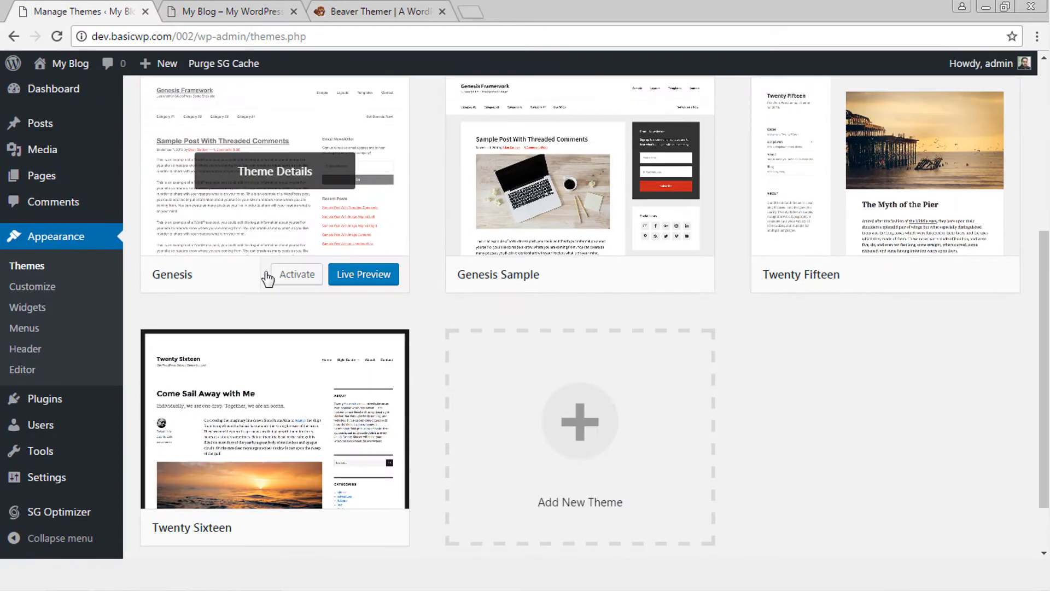
pyautogui.scroll(-1, 430, 257)
pyautogui.scroll(6, 344, 169)
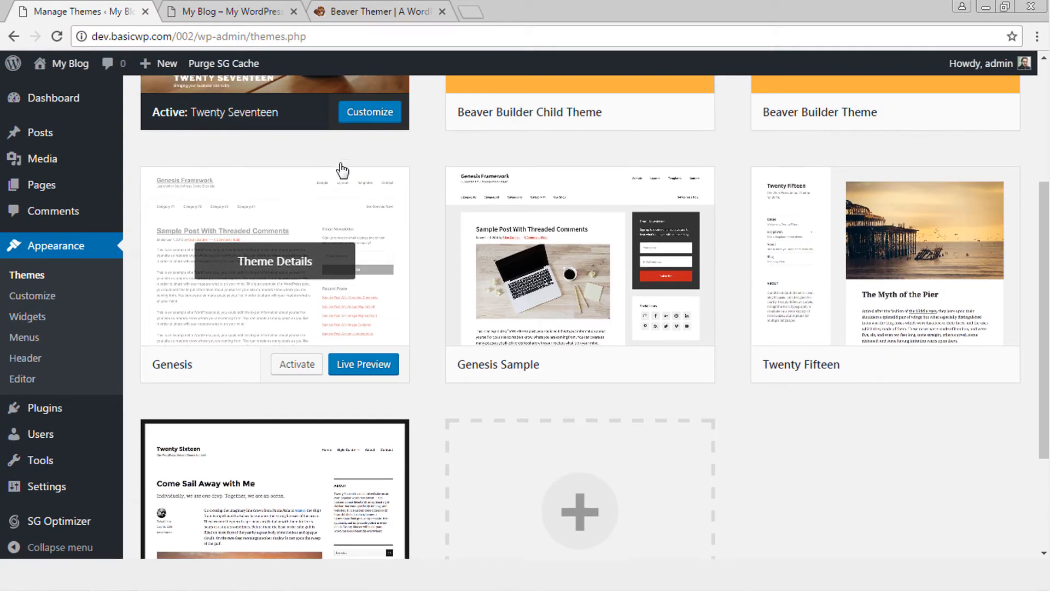
pyautogui.scroll(-4, 560, 403)
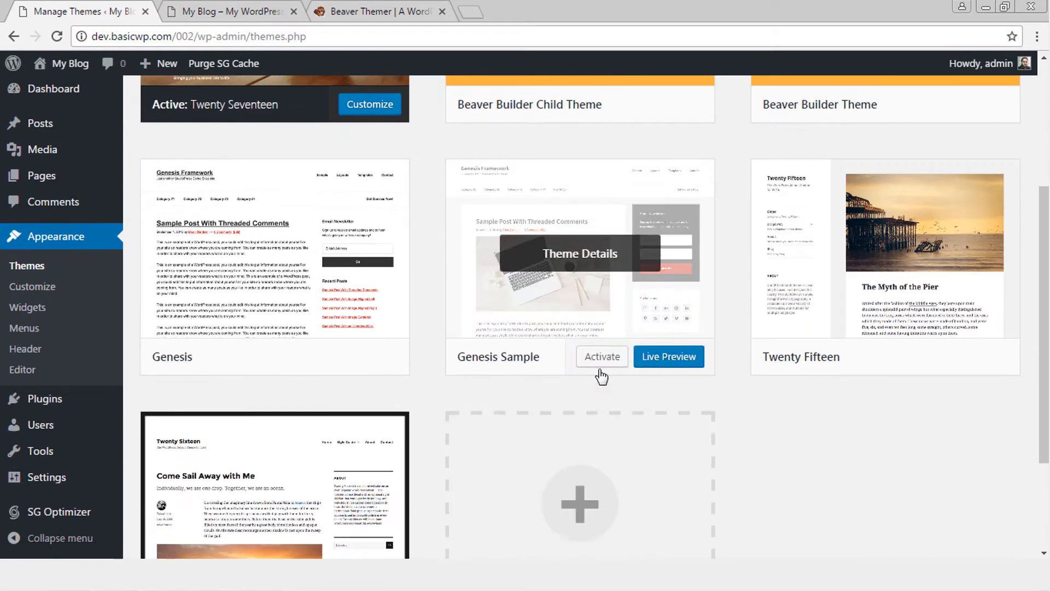
pyautogui.click(609, 356)
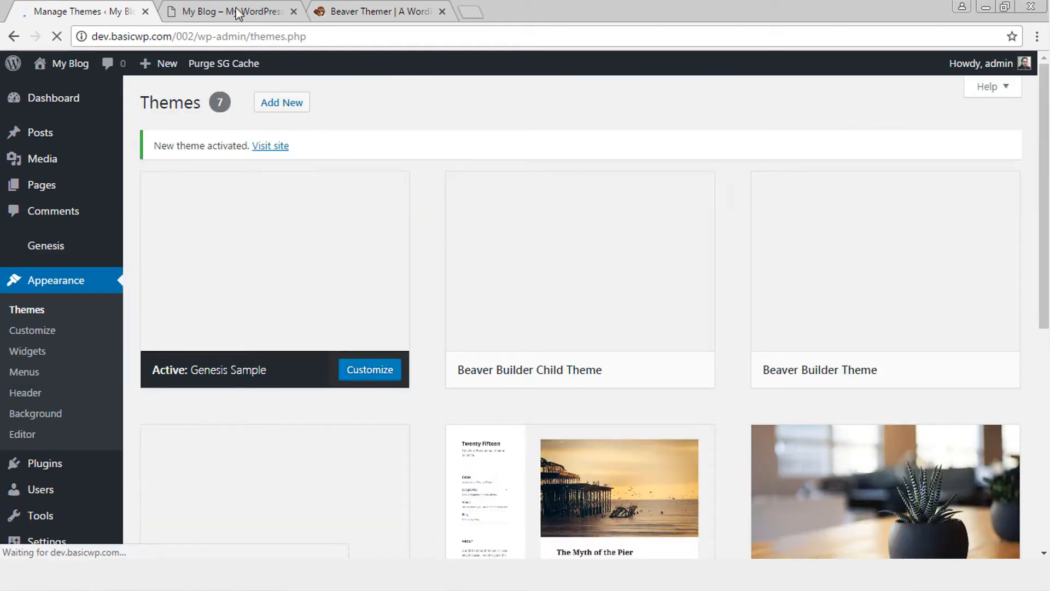
pyautogui.click(208, 9)
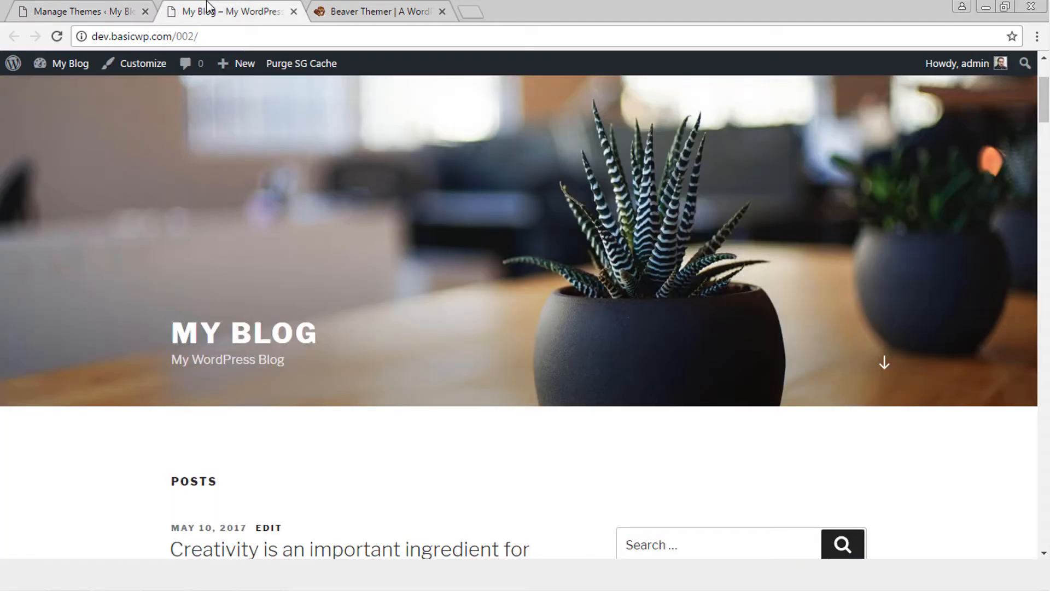
pyautogui.click(60, 38)
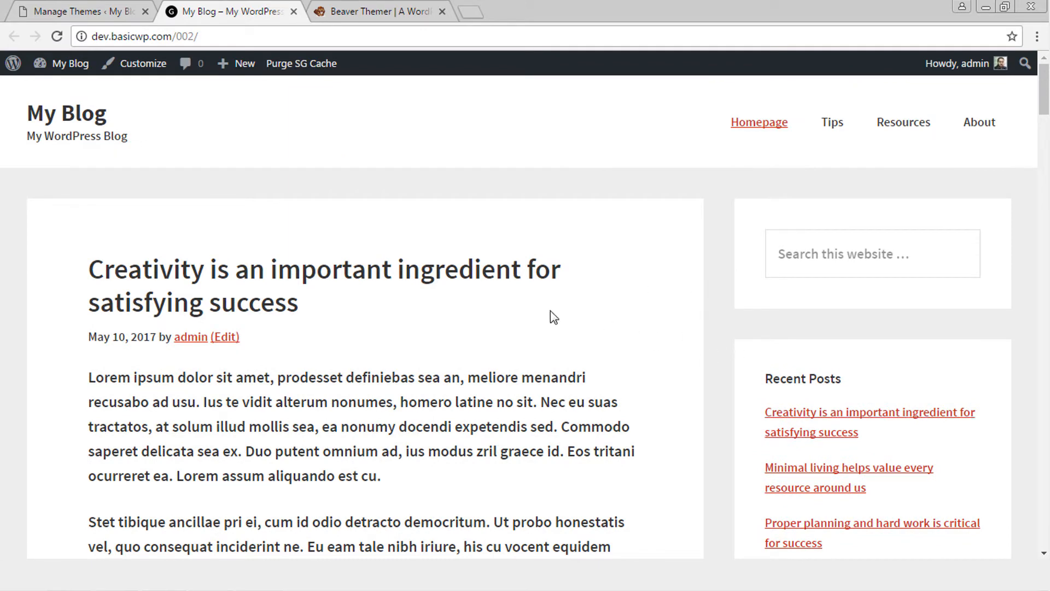
# Activate the Beaver Builder Plugin (Pro Version) and Beaver Themer plugins together with a bulk action
pyautogui.click(82, 11)
pyautogui.moveTo(101, 471)
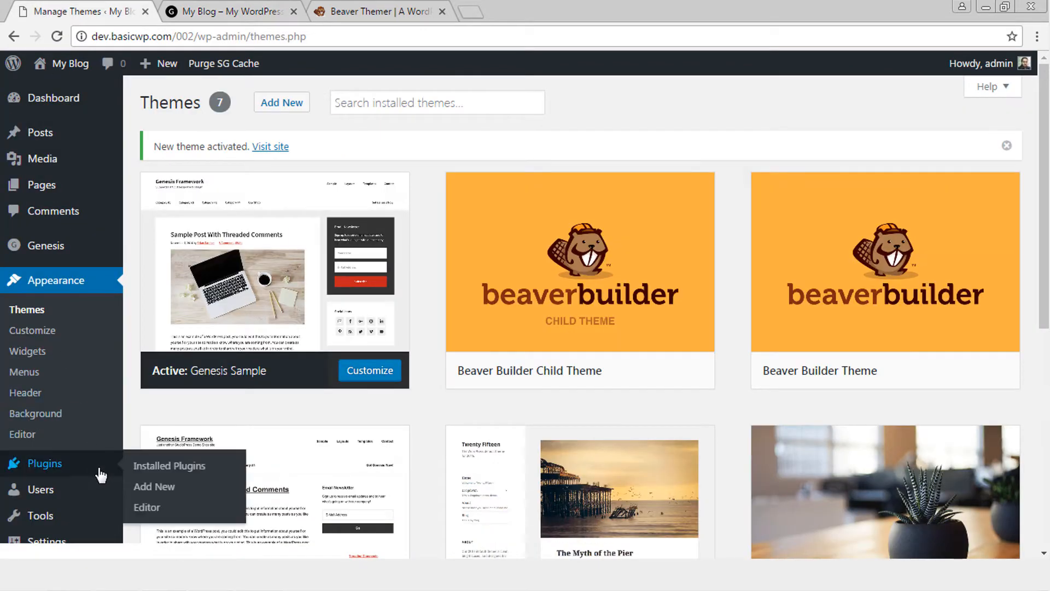
pyautogui.click(145, 465)
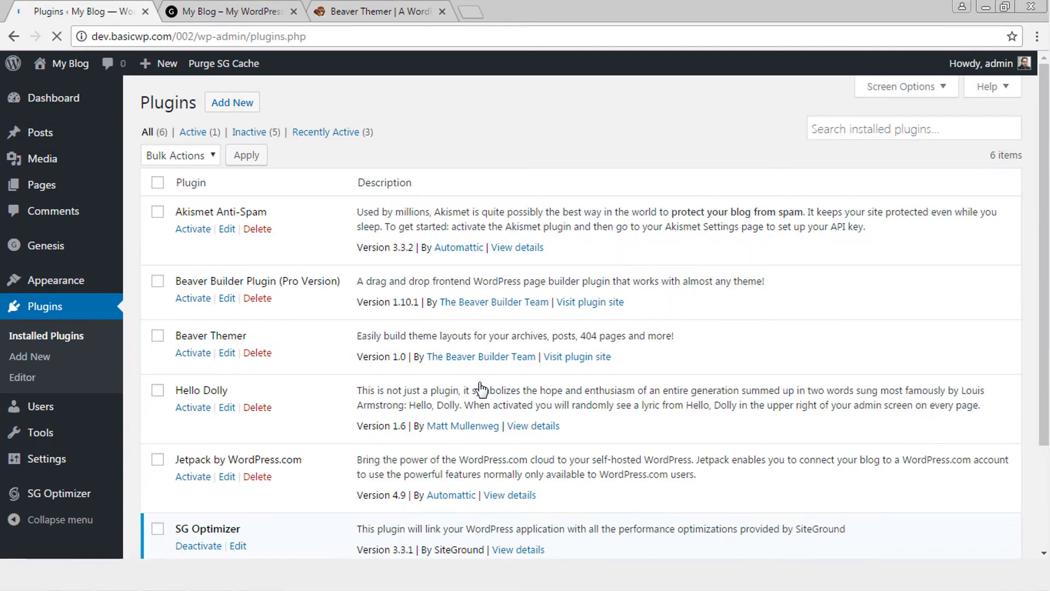
pyautogui.click(158, 281)
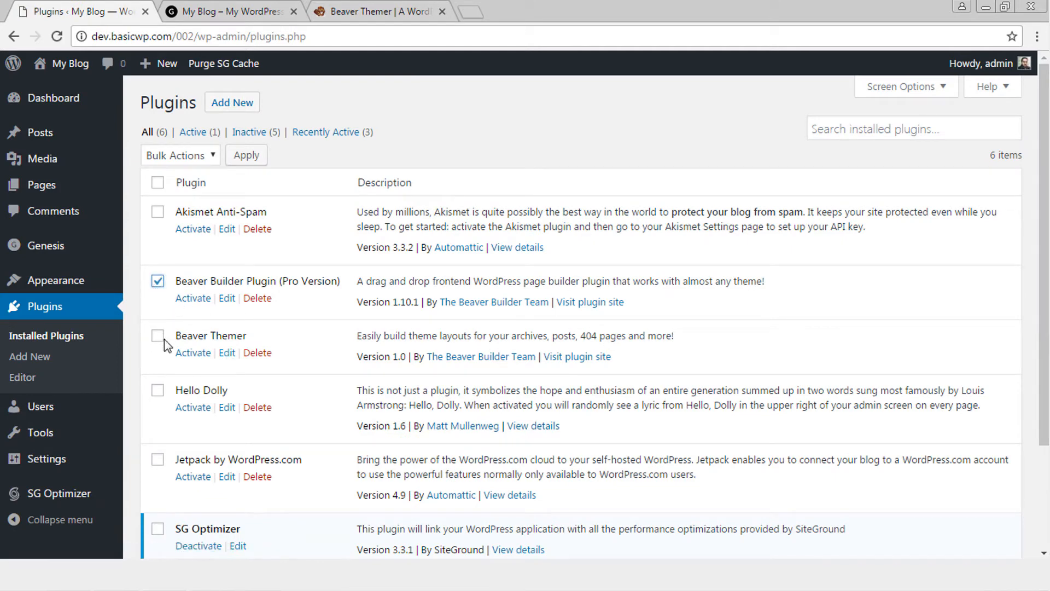
pyautogui.click(181, 162)
pyautogui.click(175, 192)
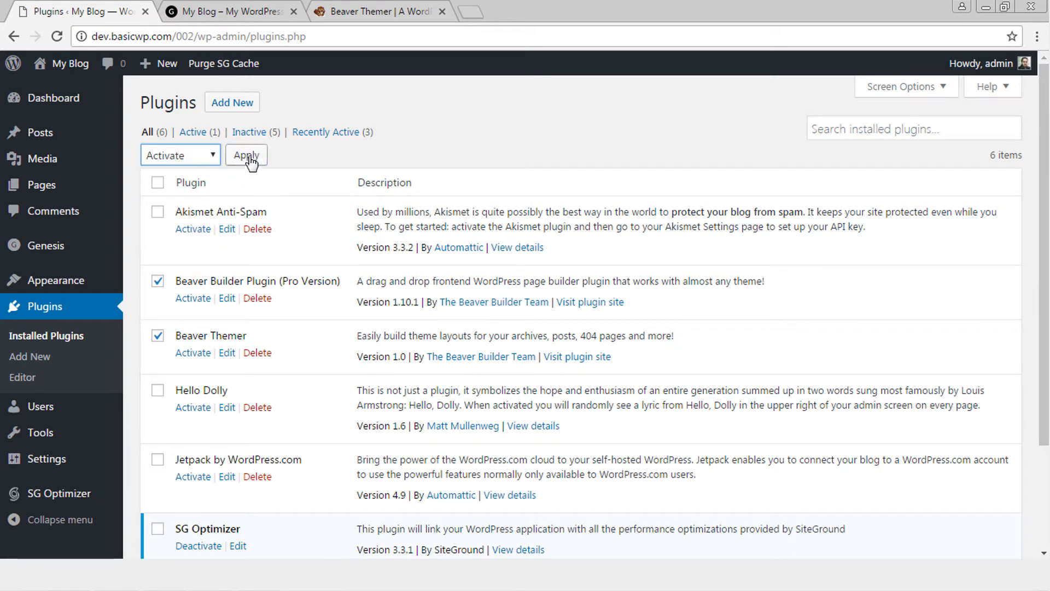
pyautogui.click(247, 156)
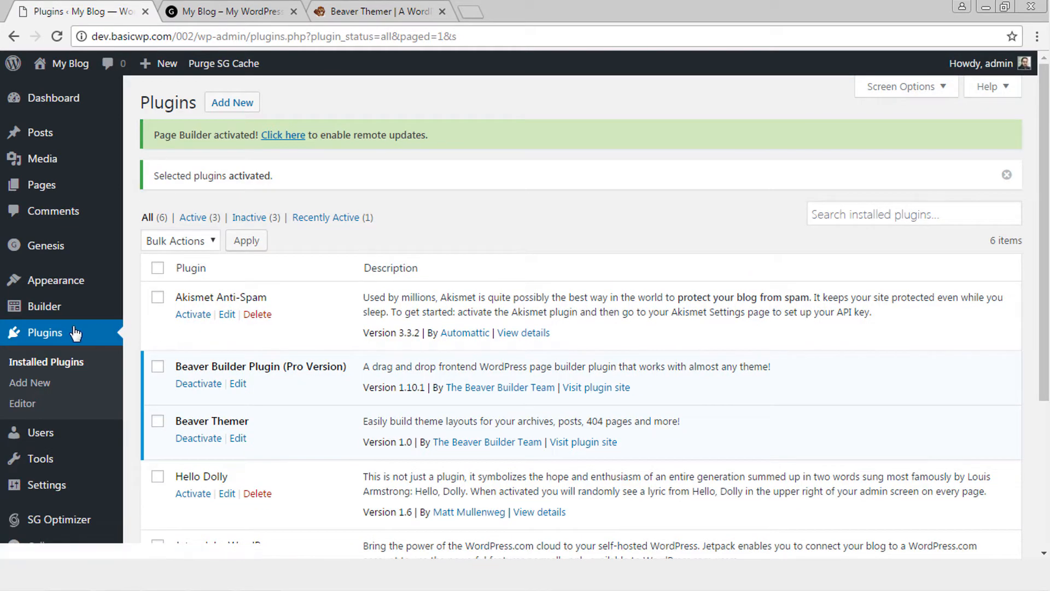
# Start a new entry from the Builder's theme layouts and look through the available type and layout options
pyautogui.moveTo(22, 310)
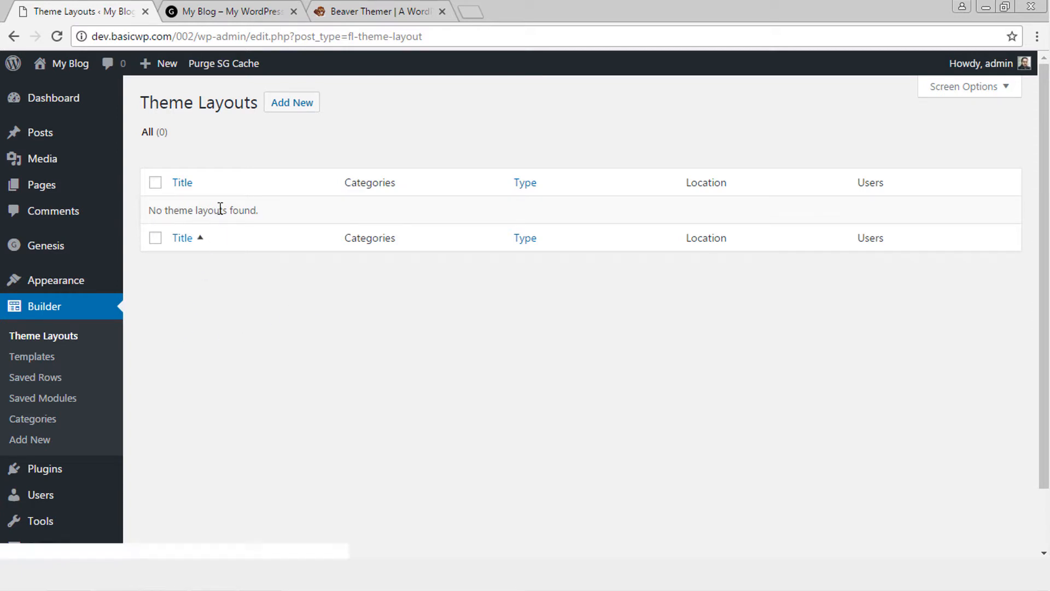
pyautogui.click(287, 108)
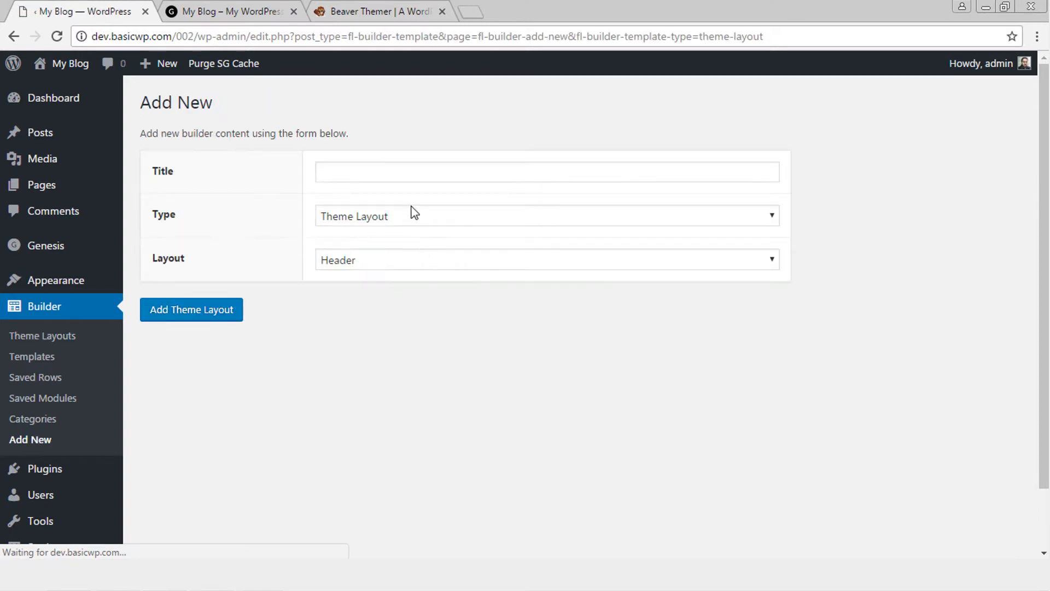
pyautogui.click(386, 219)
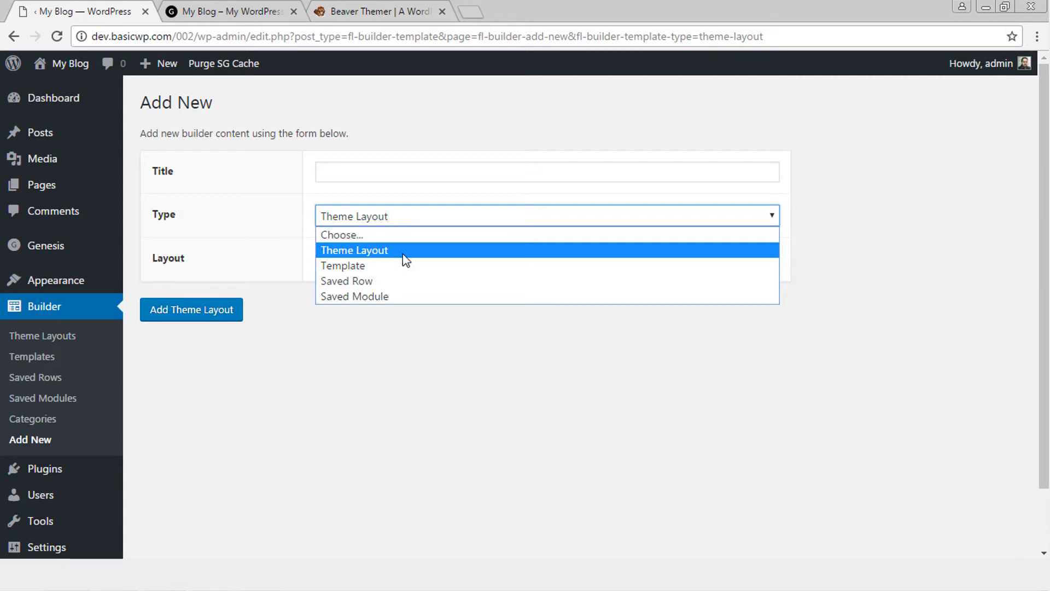
pyautogui.click(238, 234)
pyautogui.click(346, 261)
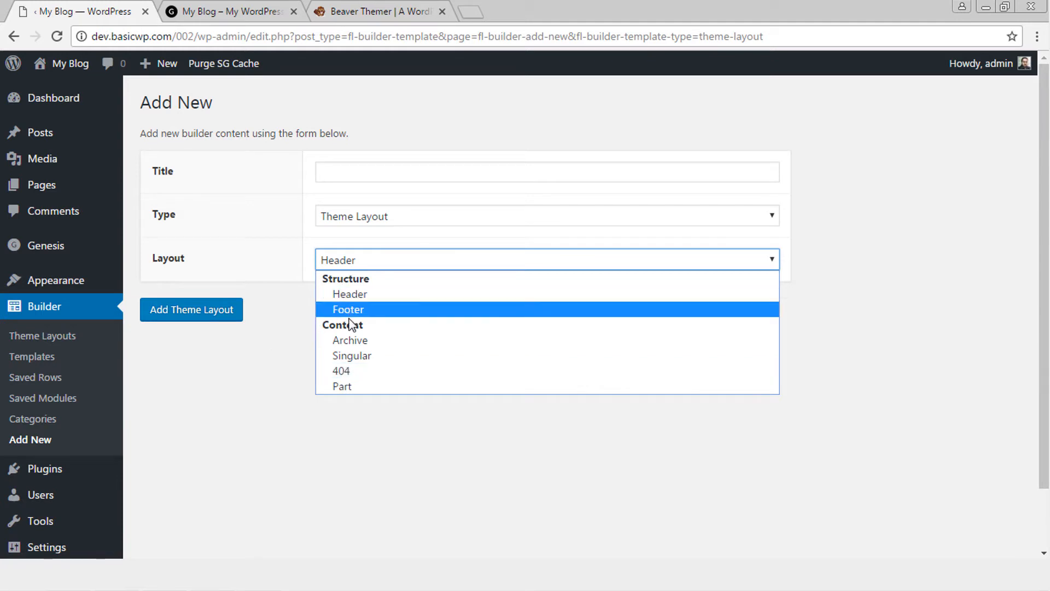
pyautogui.click(267, 357)
# Add a theme layout titled "Header Style 1" with type Theme Layout and layout Header
pyautogui.click(353, 175)
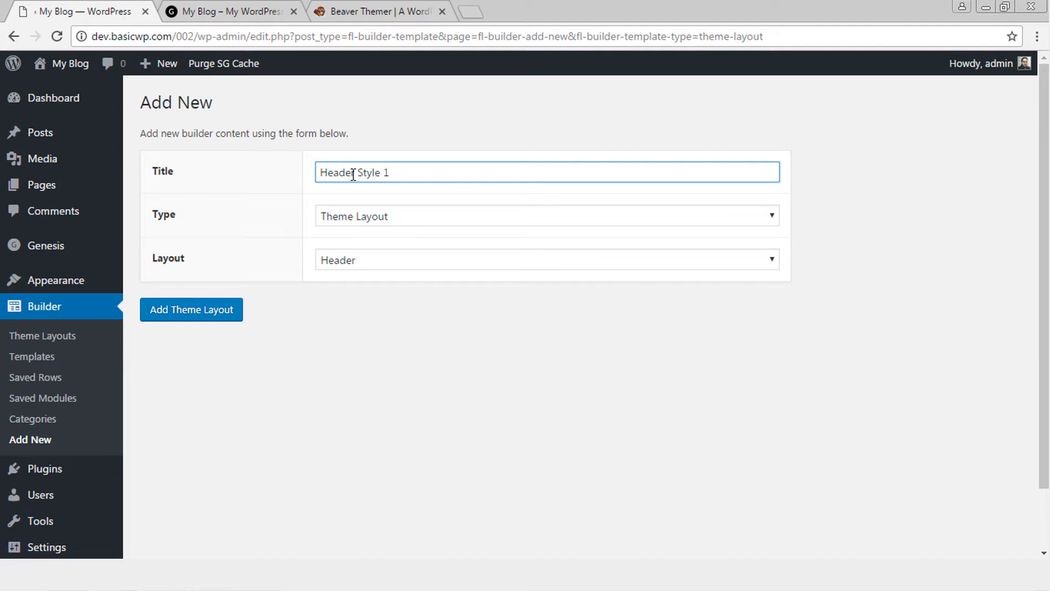
pyautogui.click(377, 216)
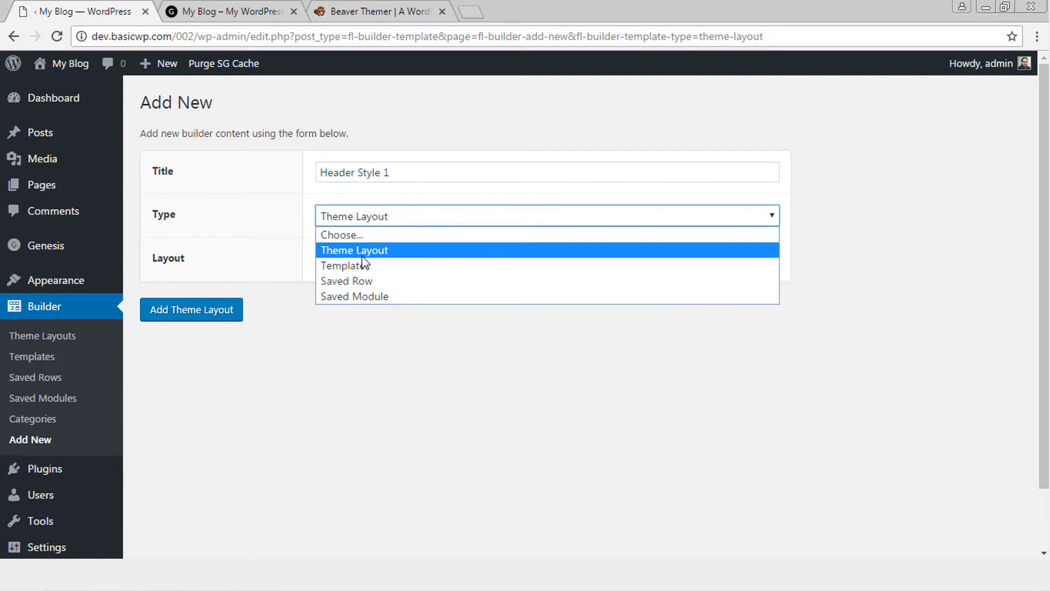
pyautogui.click(364, 250)
pyautogui.click(378, 262)
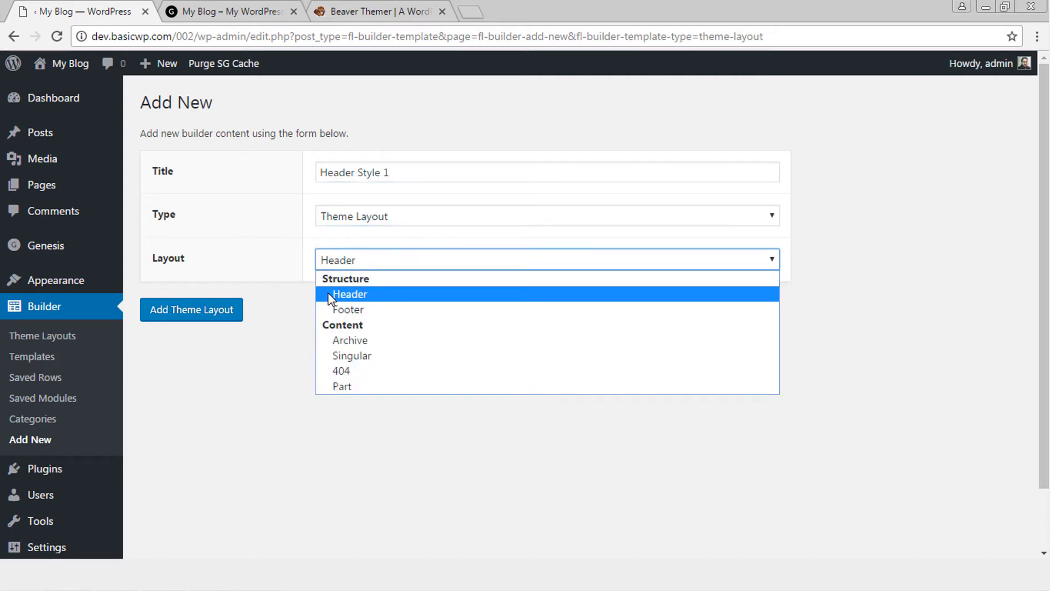
pyautogui.click(377, 299)
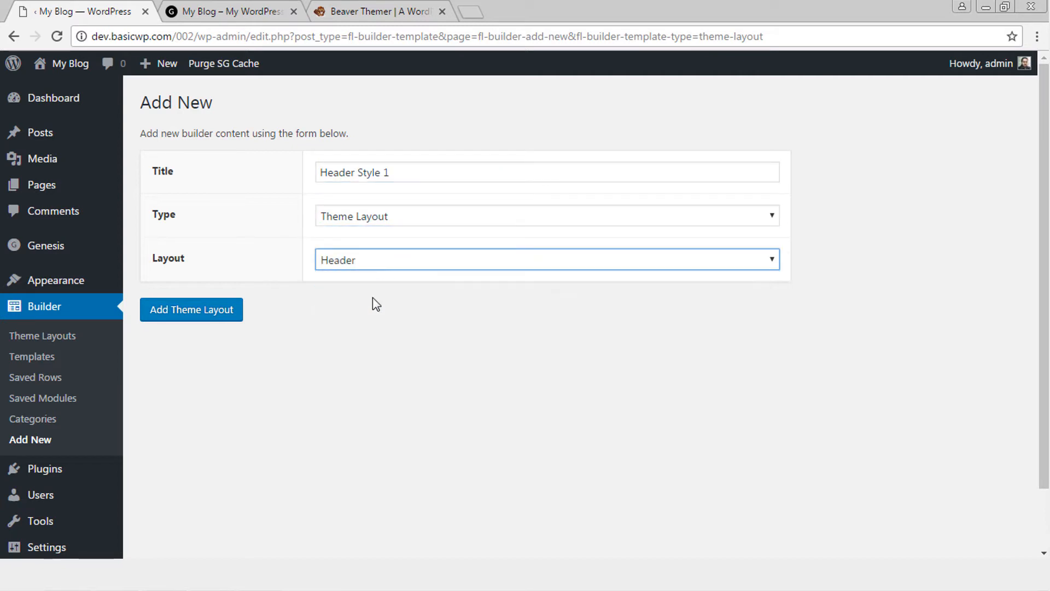
pyautogui.click(188, 316)
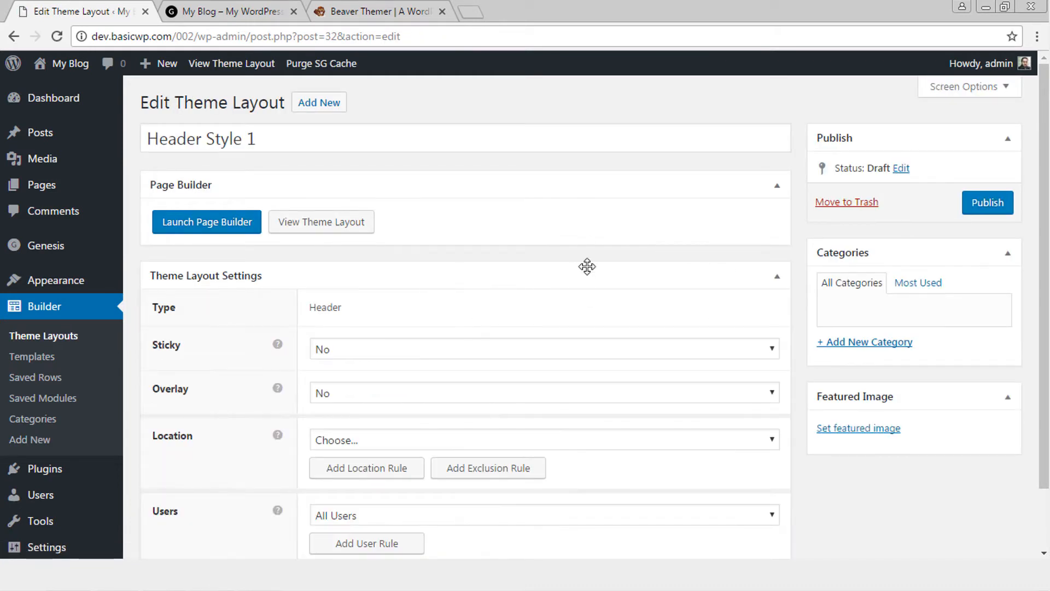
# Review the header layout's settings, then check the site's list of all posts in a separate tab and return to the layout
pyautogui.scroll(-2, 565, 284)
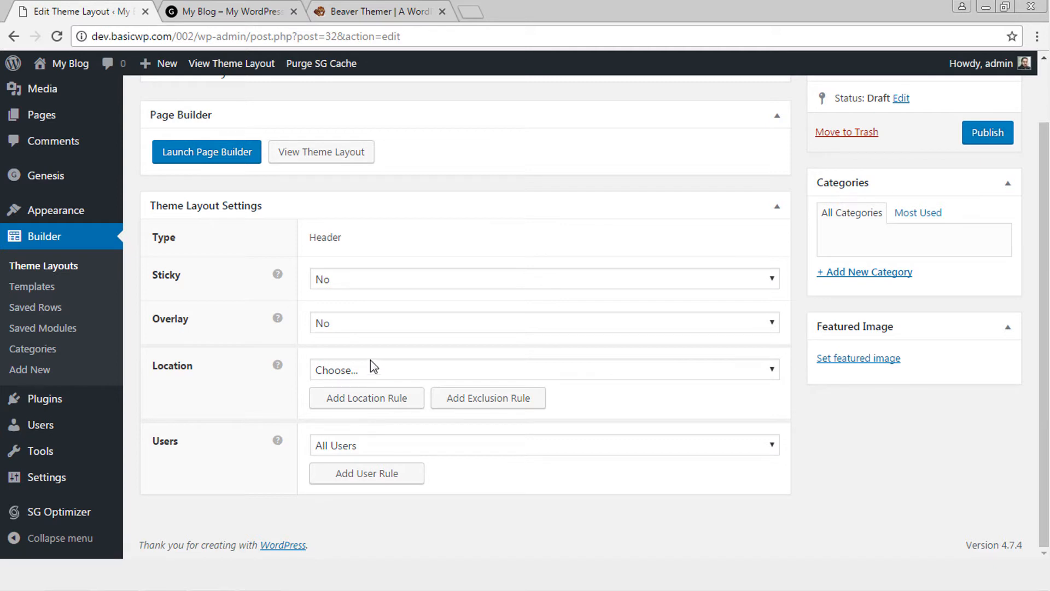
pyautogui.scroll(2, 411, 372)
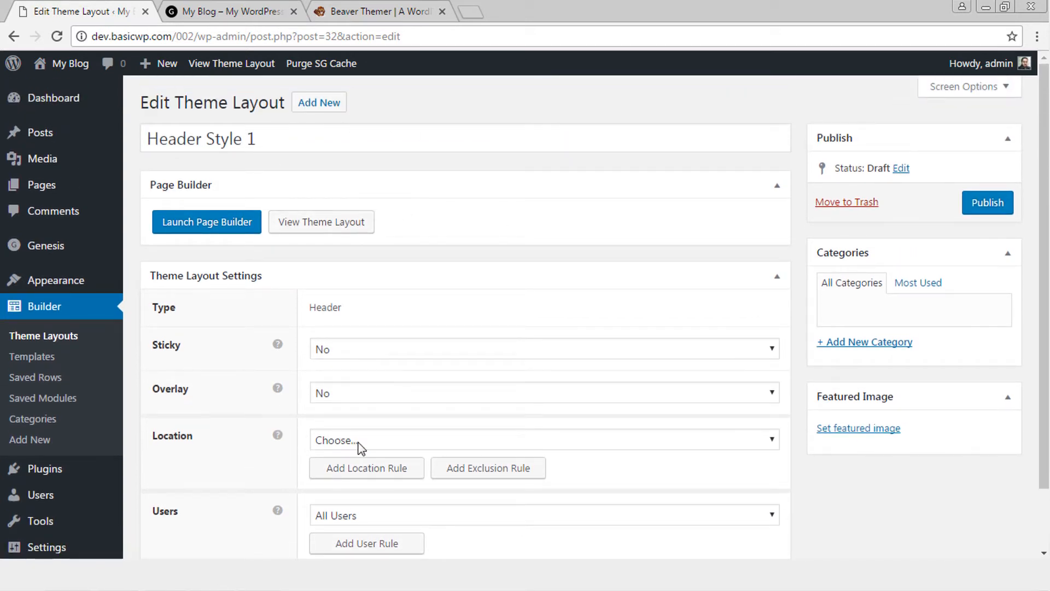
pyautogui.moveTo(51, 133)
pyautogui.rightClick(155, 135)
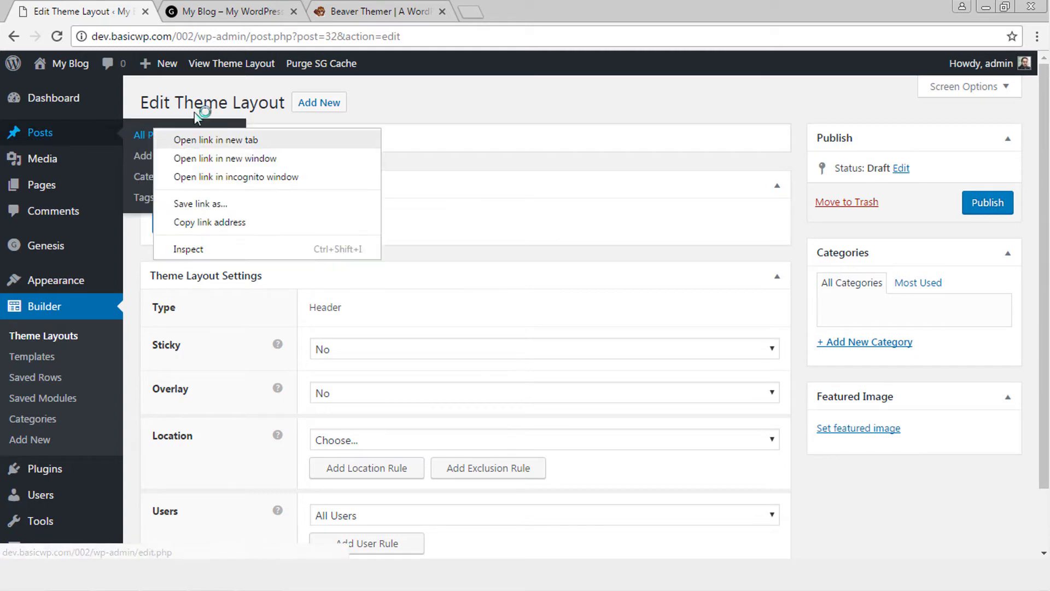
pyautogui.click(191, 140)
pyautogui.click(234, 10)
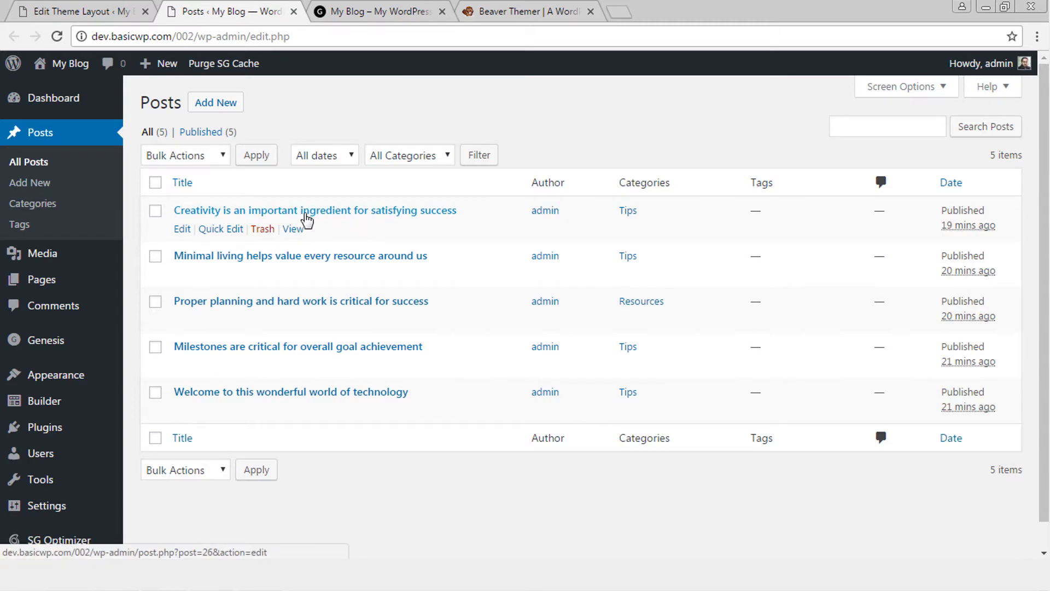
pyautogui.click(104, 11)
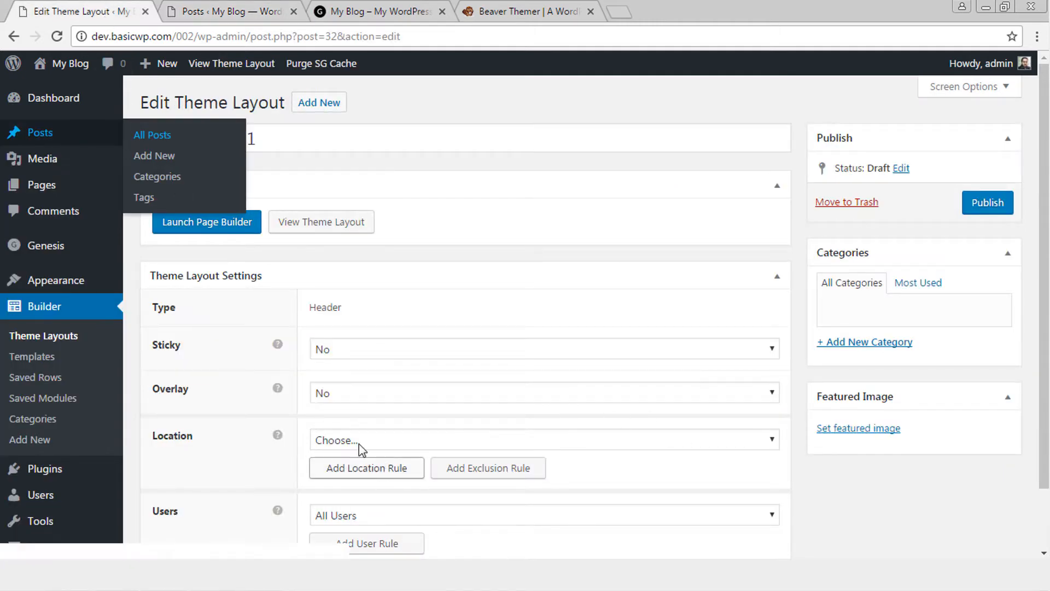
# Set the header layout's location to the post "Creativity is an important ingredient for satisfying success"
pyautogui.click(444, 441)
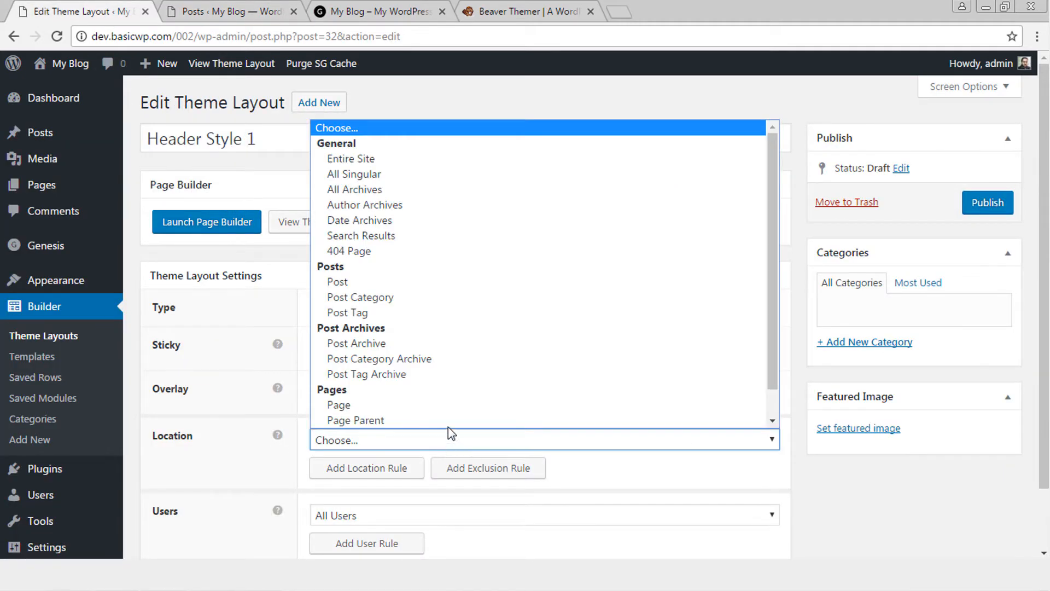
pyautogui.click(404, 282)
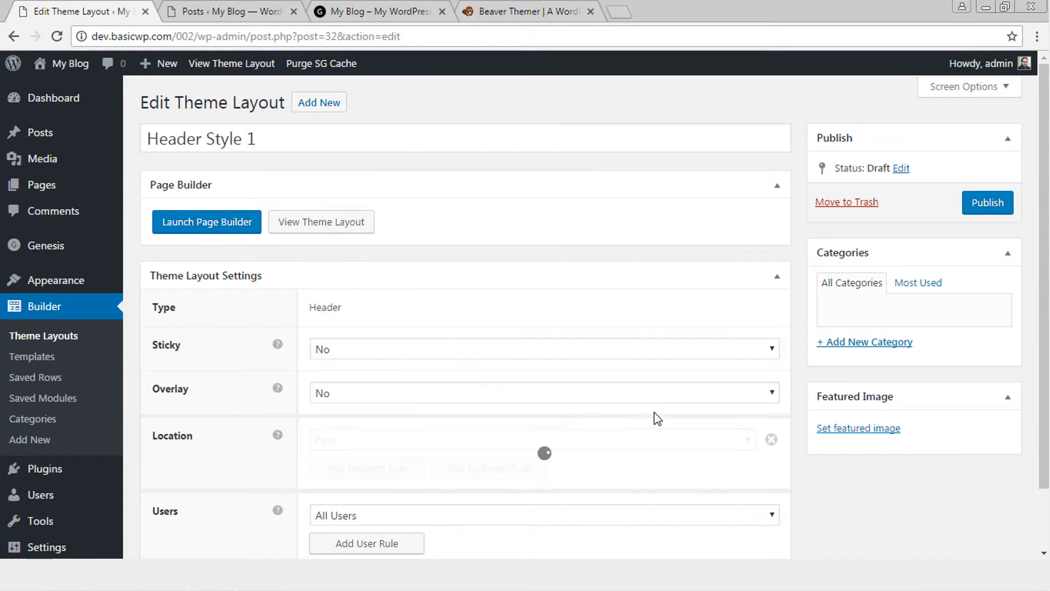
pyautogui.click(657, 440)
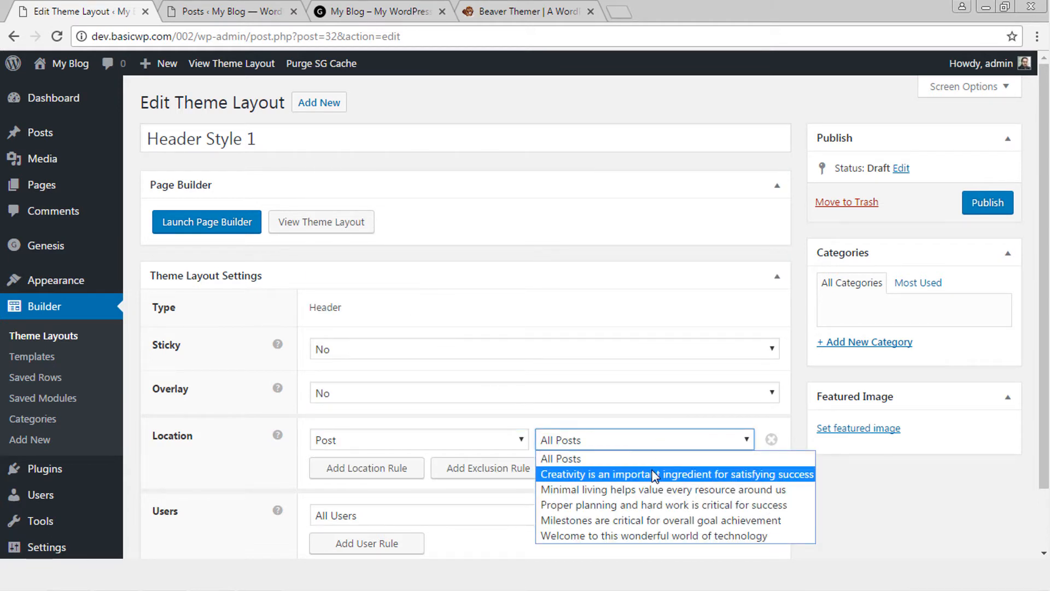
pyautogui.click(621, 474)
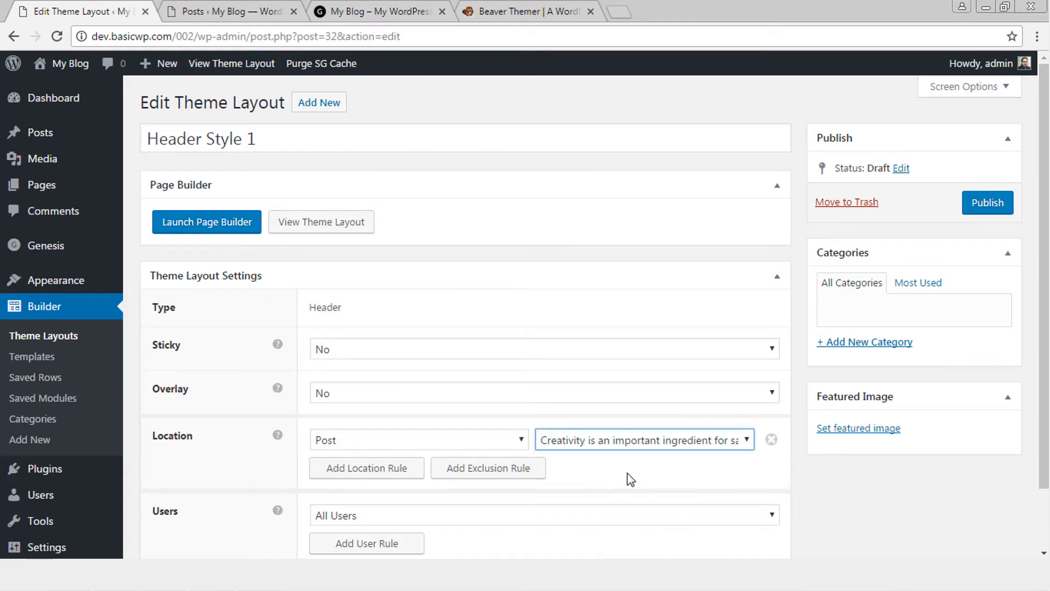
pyautogui.scroll(-2, 645, 470)
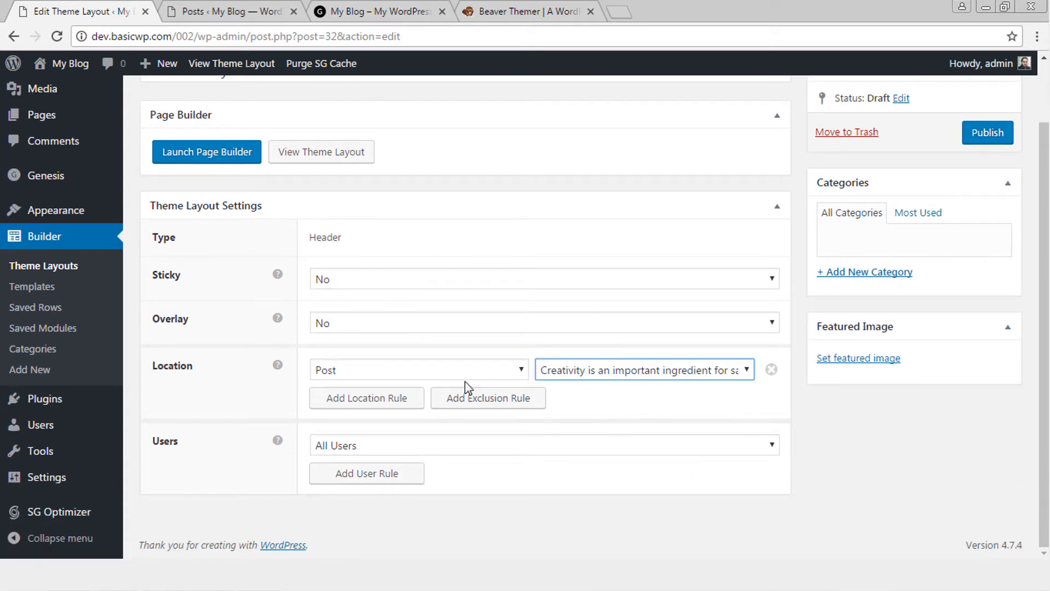
pyautogui.scroll(2, 894, 429)
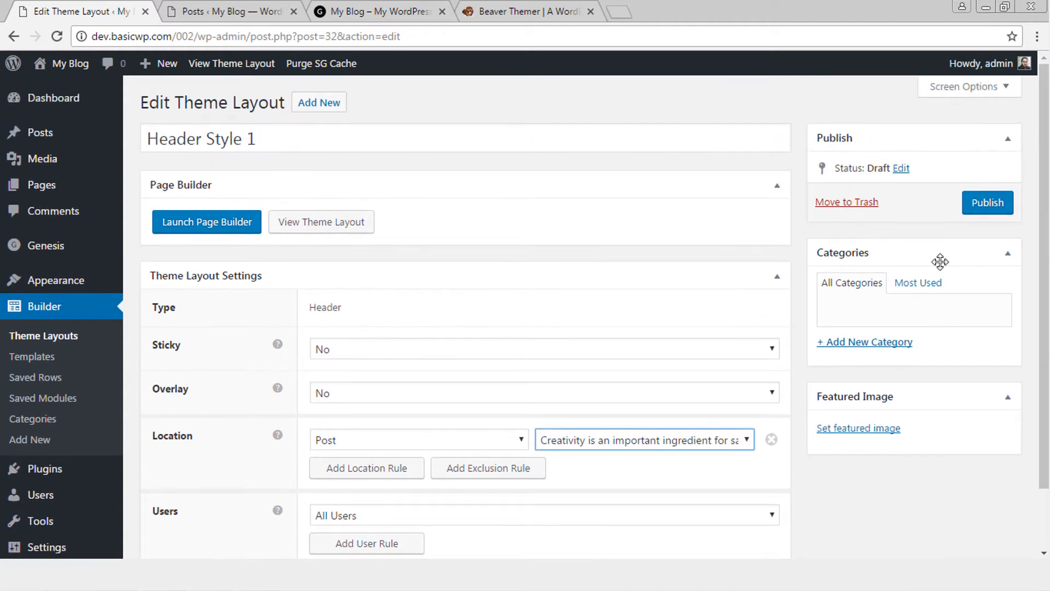
# Publish the header layout, open it in the Page Builder without taking the tour, and close the content panel
pyautogui.click(985, 206)
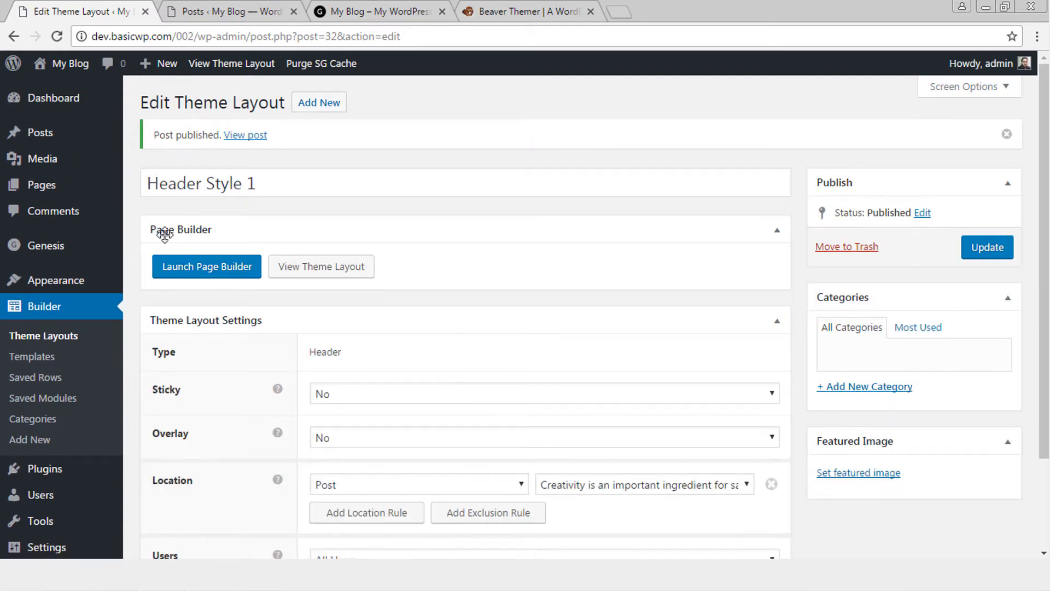
pyautogui.click(225, 268)
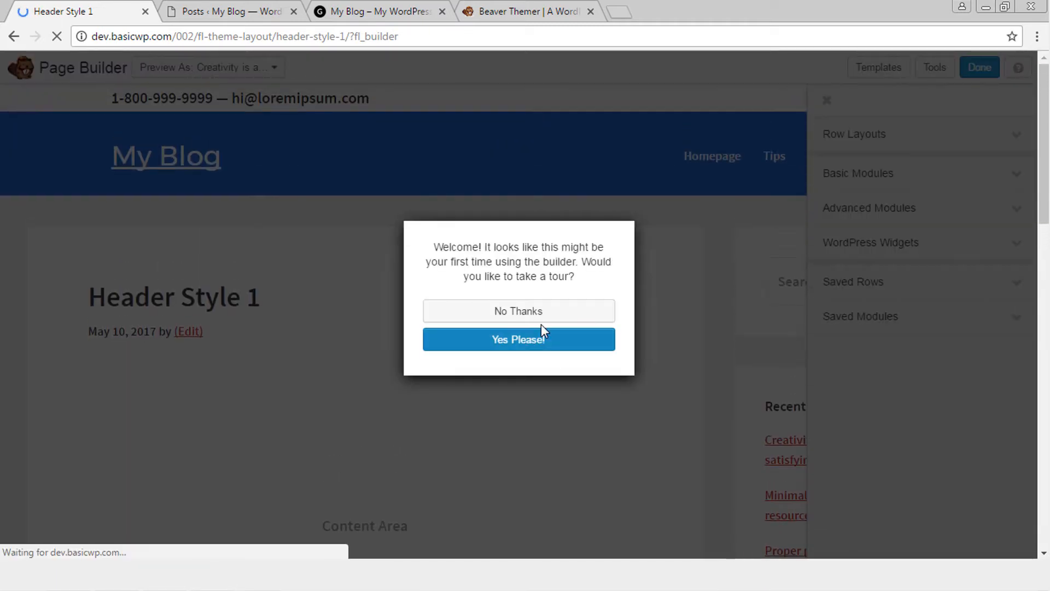
pyautogui.click(537, 310)
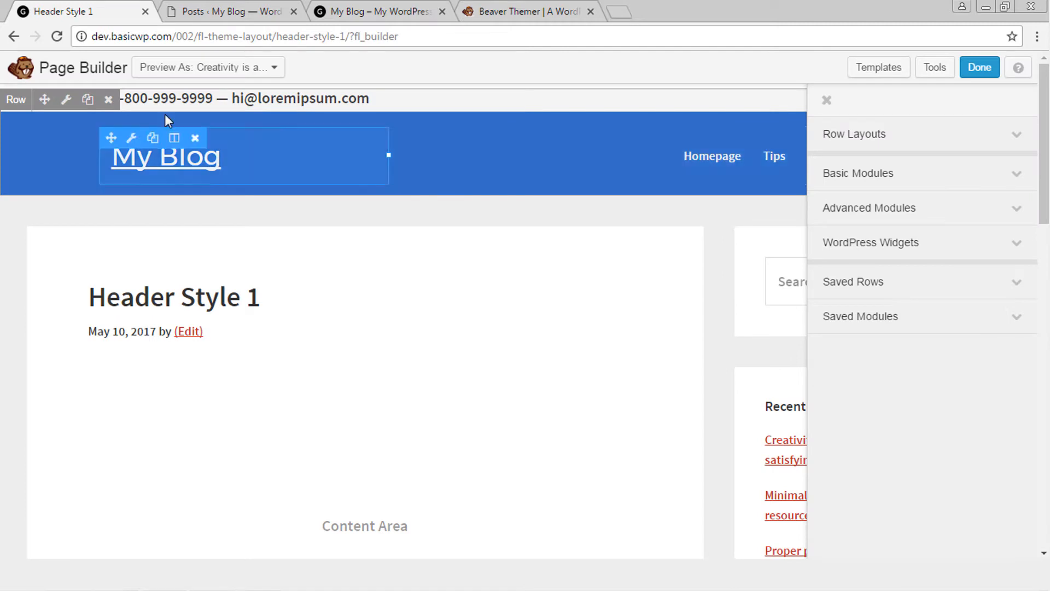
pyautogui.click(827, 100)
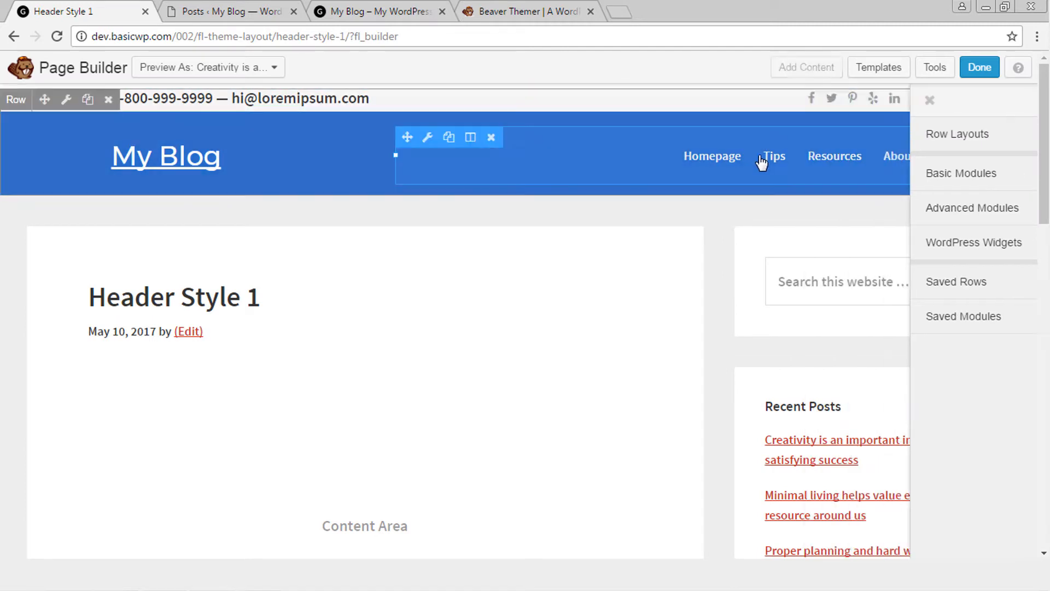
# Finish editing the header in the Page Builder and publish its changes
pyautogui.click(683, 156)
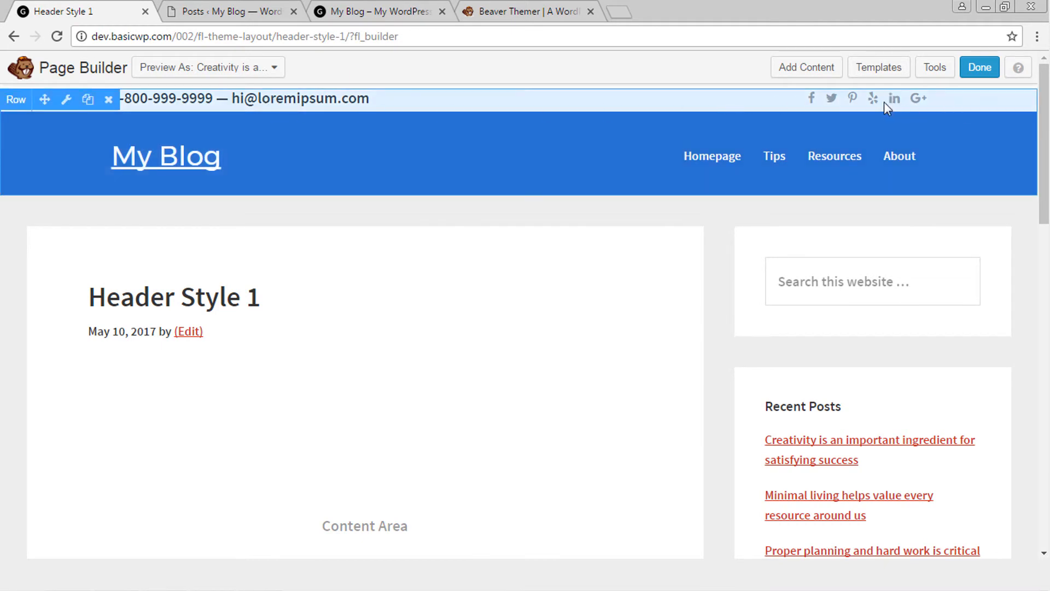
pyautogui.click(979, 68)
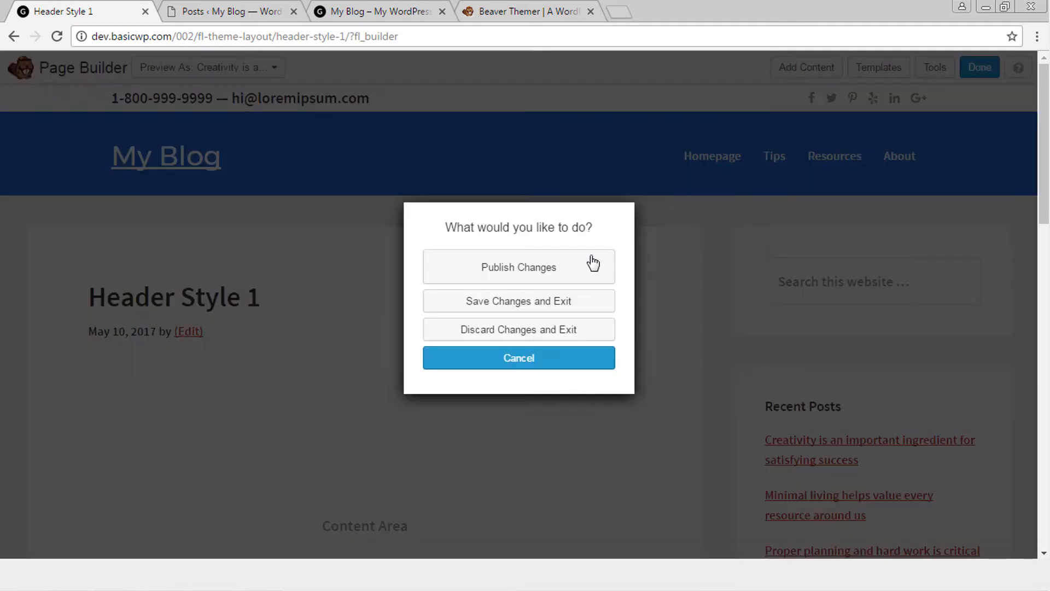
pyautogui.click(523, 266)
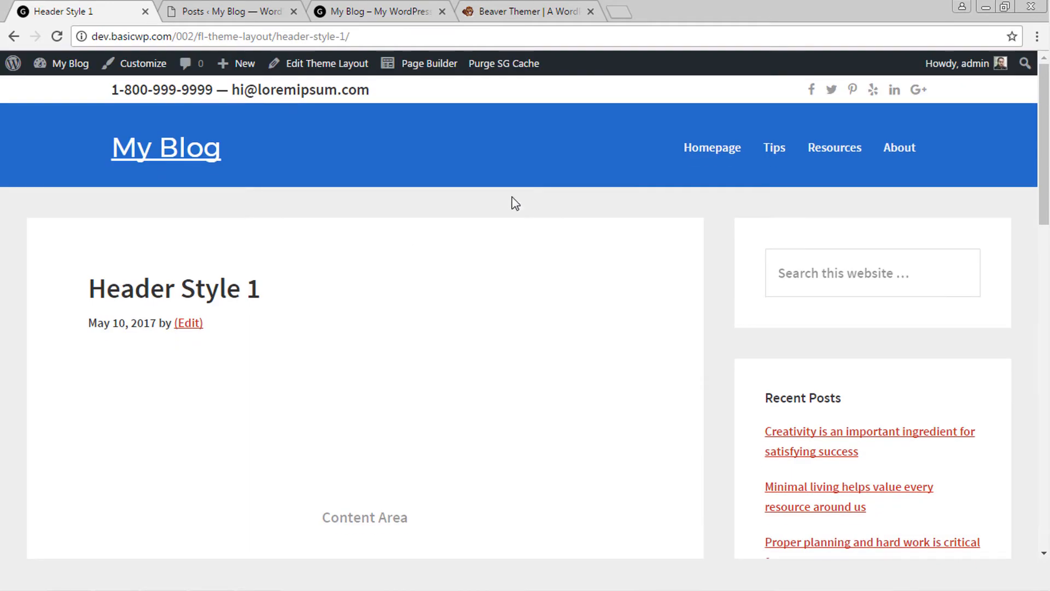
# From the posts list, view "Creativity is an important ingredient for satisfying success" in a new tab to check its header
pyautogui.click(212, 7)
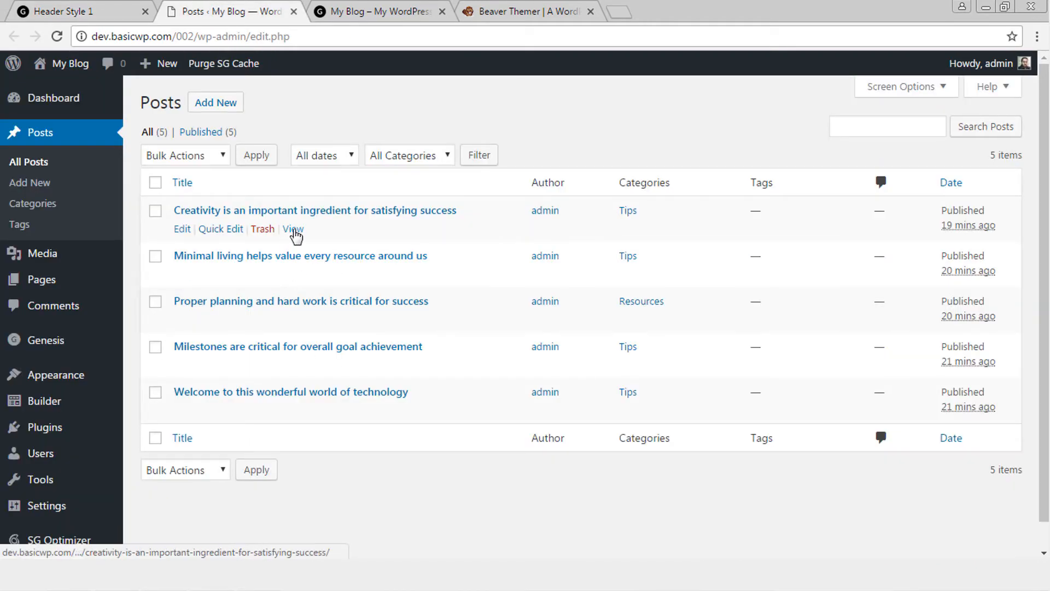
pyautogui.rightClick(293, 229)
pyautogui.click(352, 239)
pyautogui.click(378, 11)
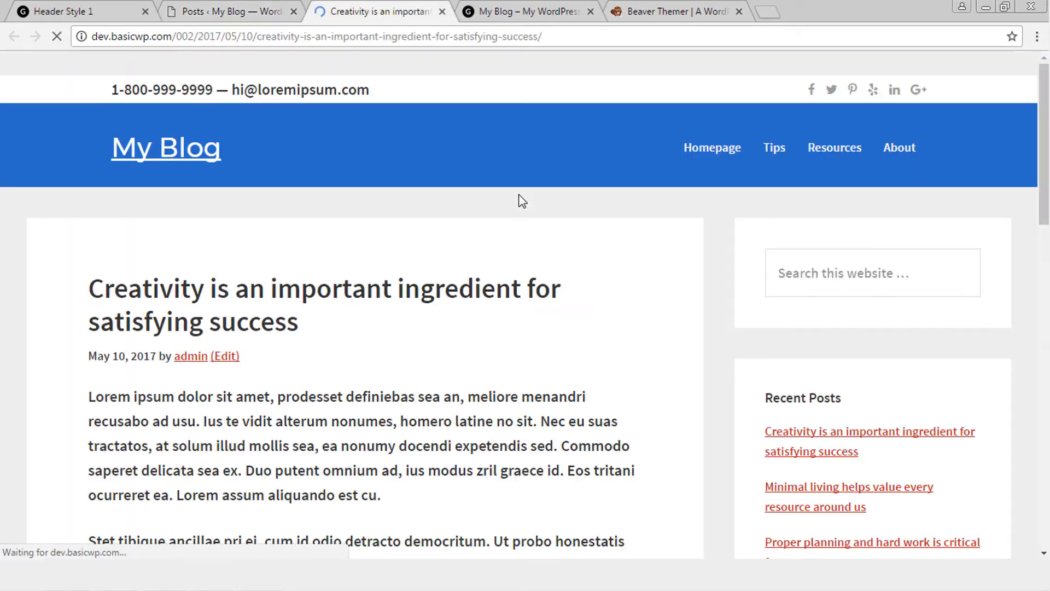
# View "Minimal living helps value every resource around us" in a new tab and compare its header with the Creativity post's
pyautogui.click(252, 11)
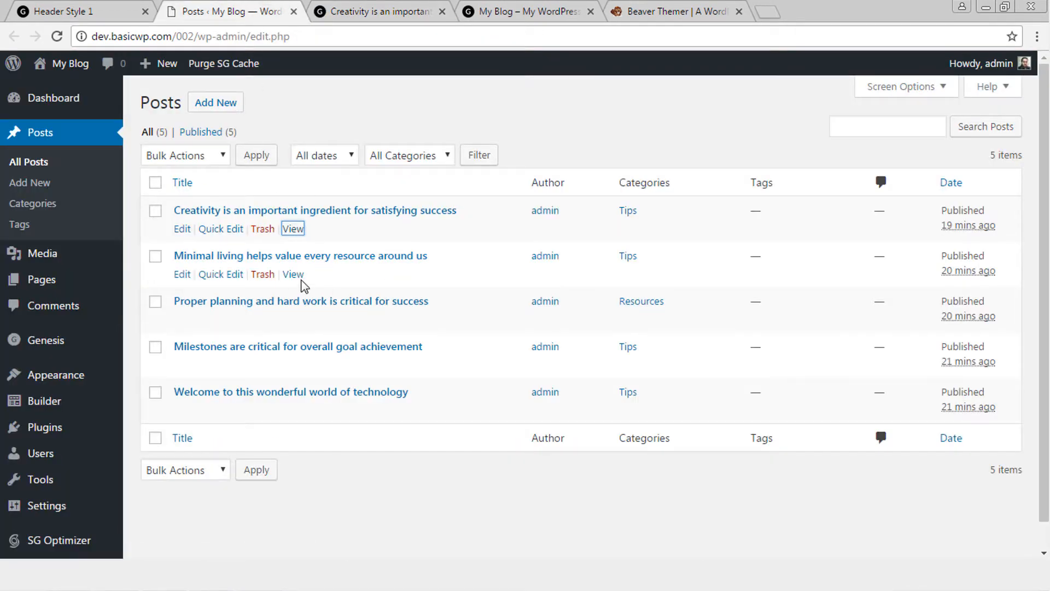
pyautogui.rightClick(293, 274)
pyautogui.click(352, 287)
pyautogui.click(529, 8)
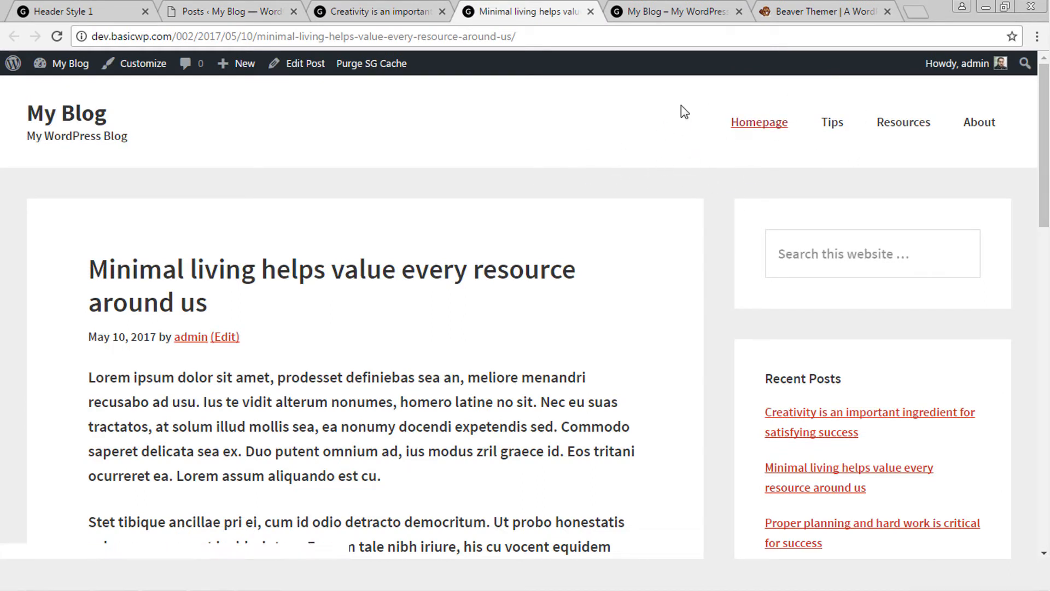
pyautogui.click(358, 8)
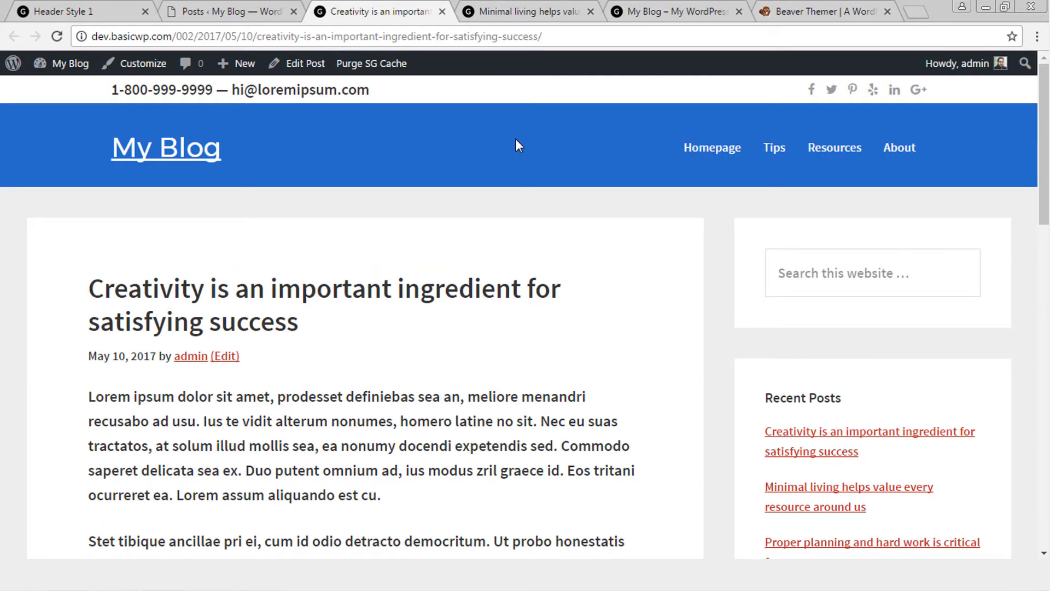
pyautogui.click(520, 6)
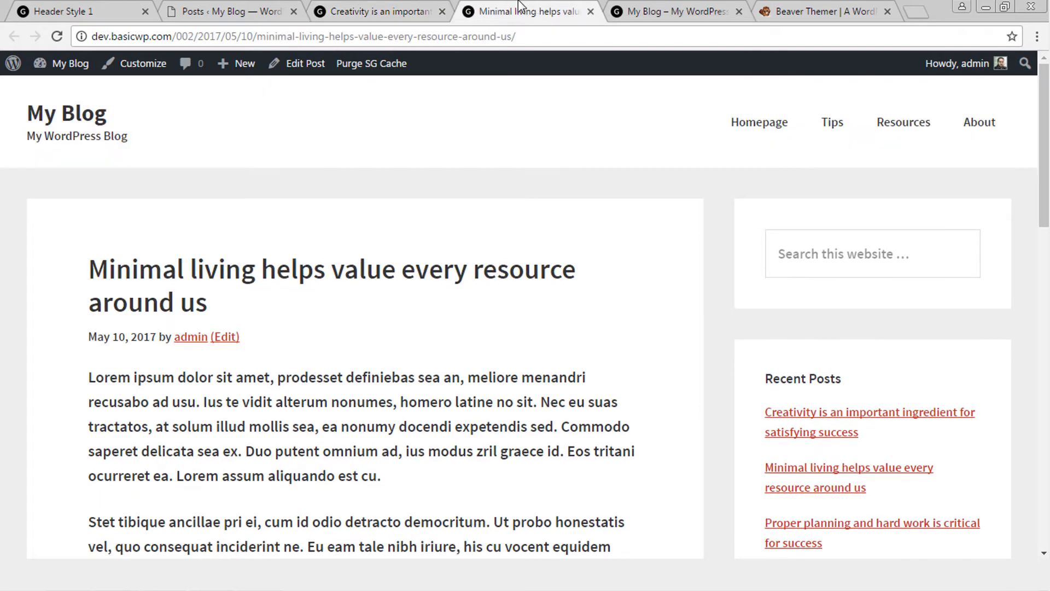
pyautogui.click(409, 6)
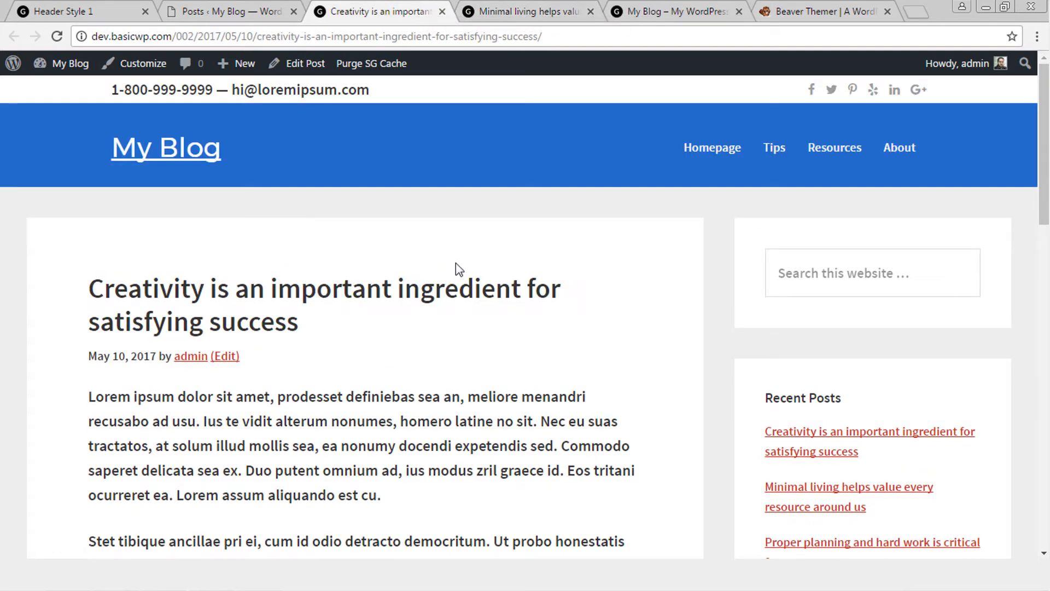
# Inspect the custom header's HTML markup on the Creativity post in the developer tools, then close them
pyautogui.rightClick(408, 145)
pyautogui.click(432, 324)
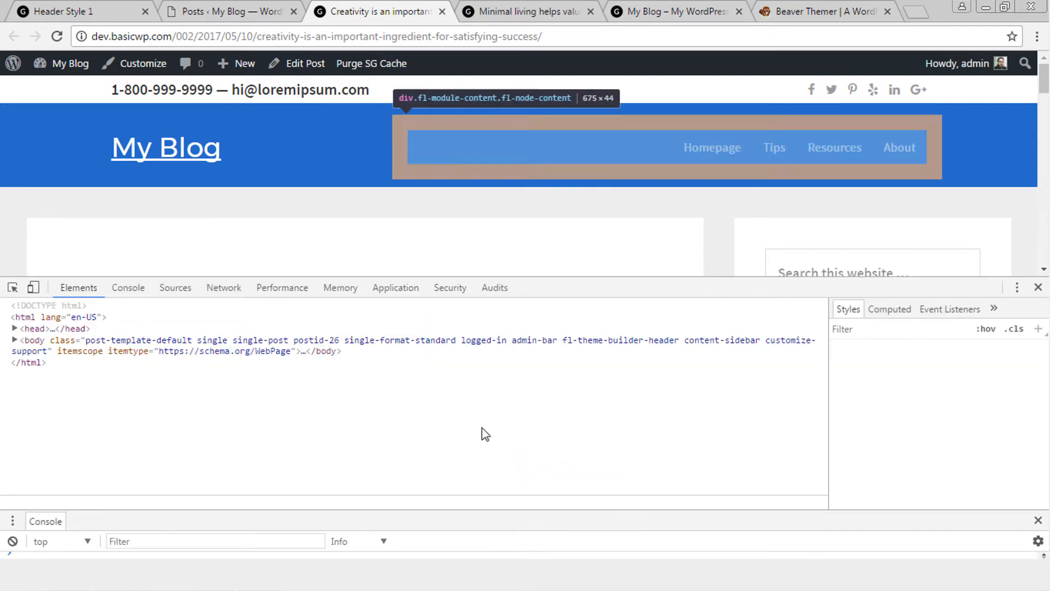
pyautogui.scroll(2, 455, 398)
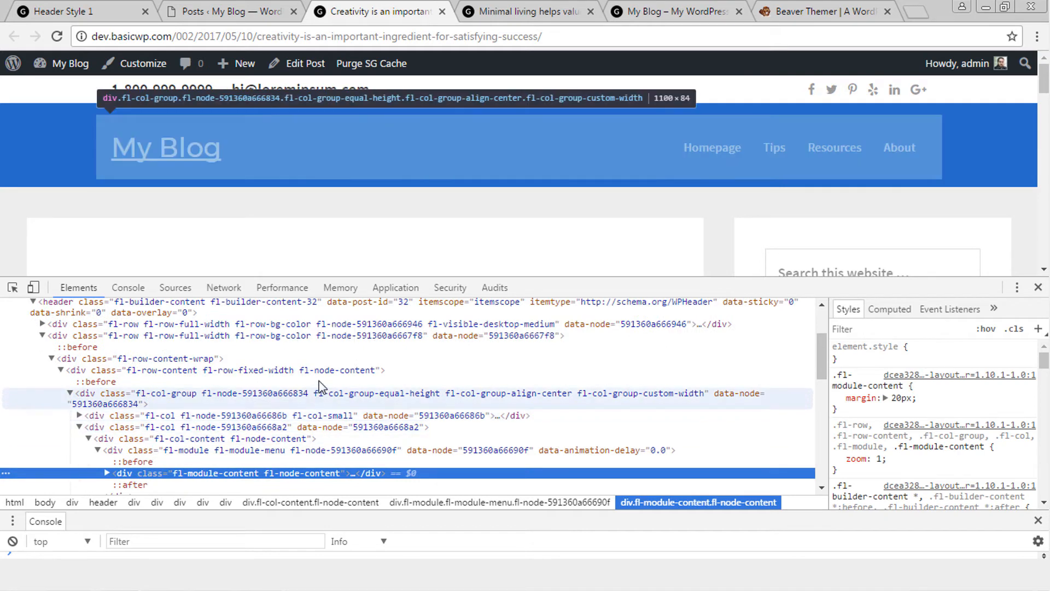
pyautogui.scroll(2, 344, 441)
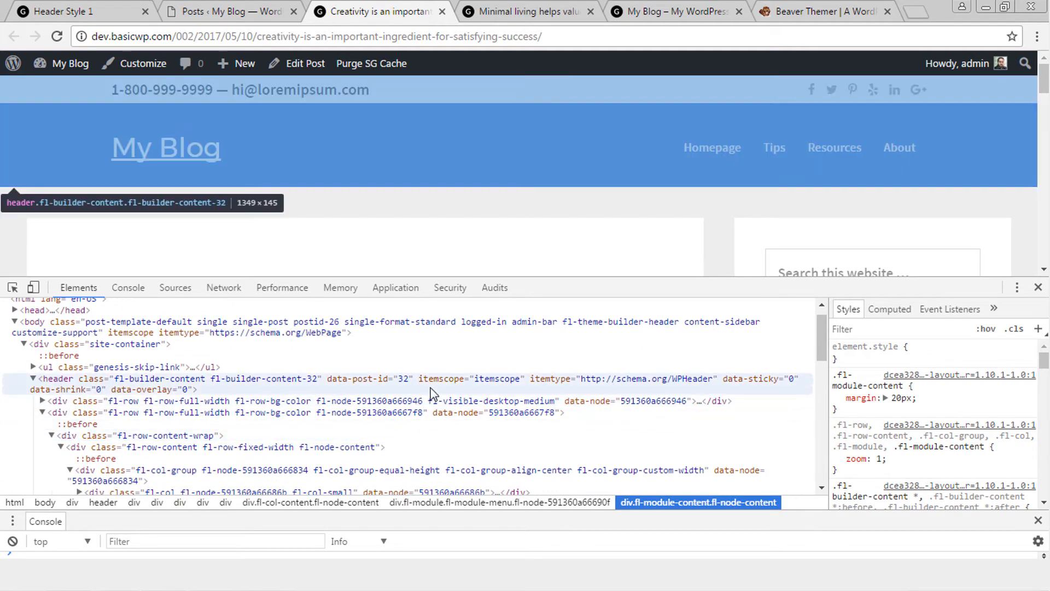
pyautogui.click(686, 385)
pyautogui.click(1038, 286)
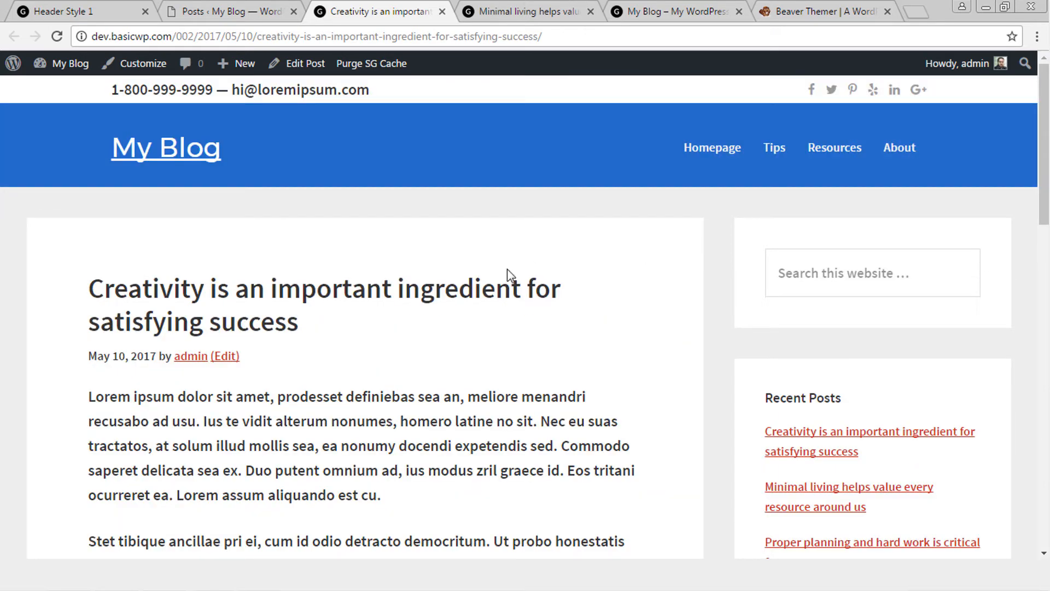
# Return to the Header Style 1 layout's edit screen and review the available location rule options without changing them
pyautogui.click(284, 7)
pyautogui.click(71, 10)
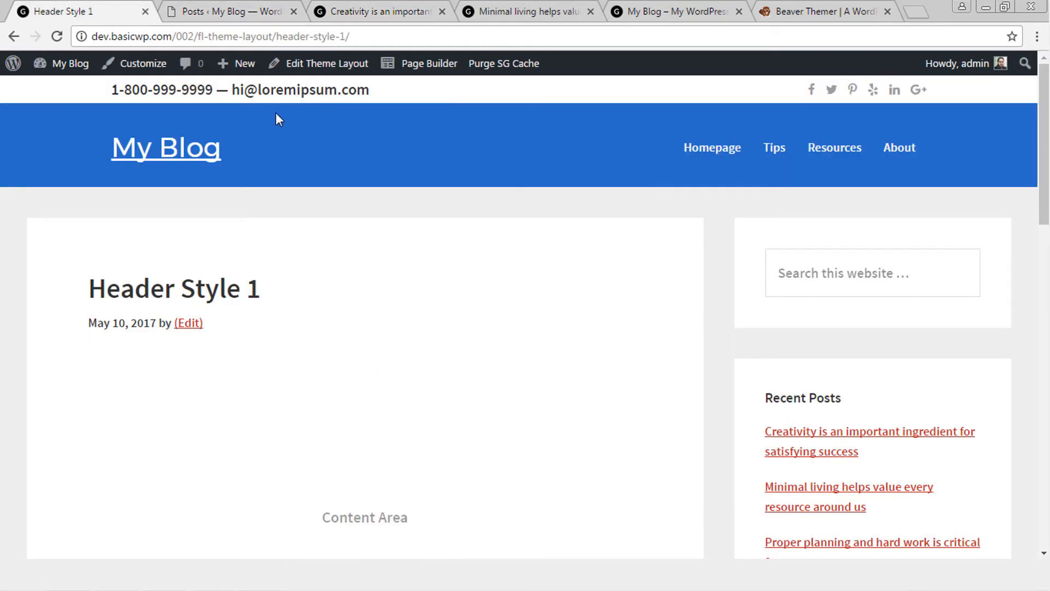
pyautogui.click(335, 65)
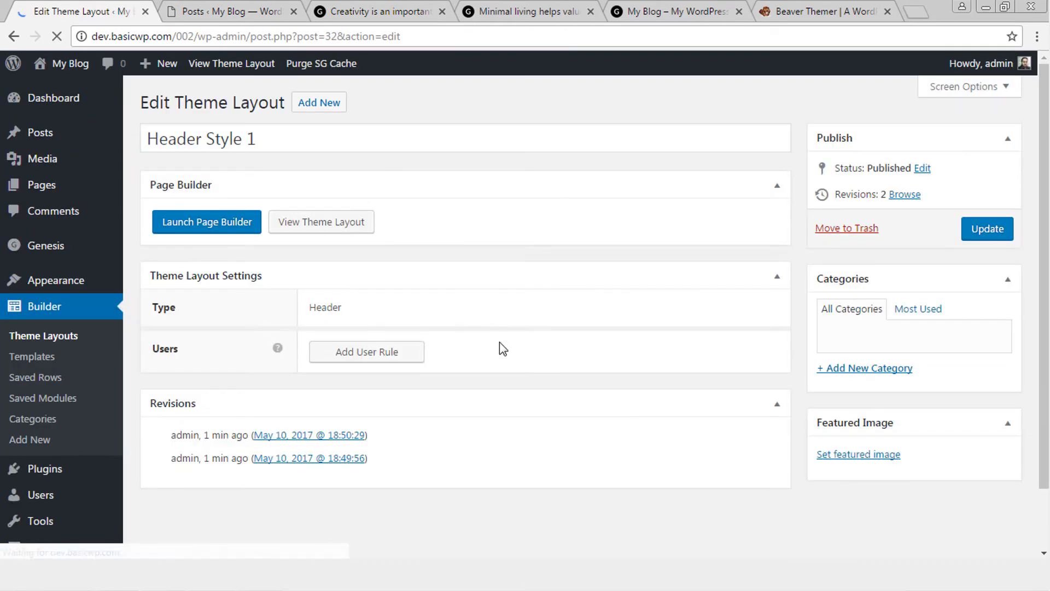
pyautogui.scroll(-2, 516, 356)
pyautogui.scroll(-2, 493, 344)
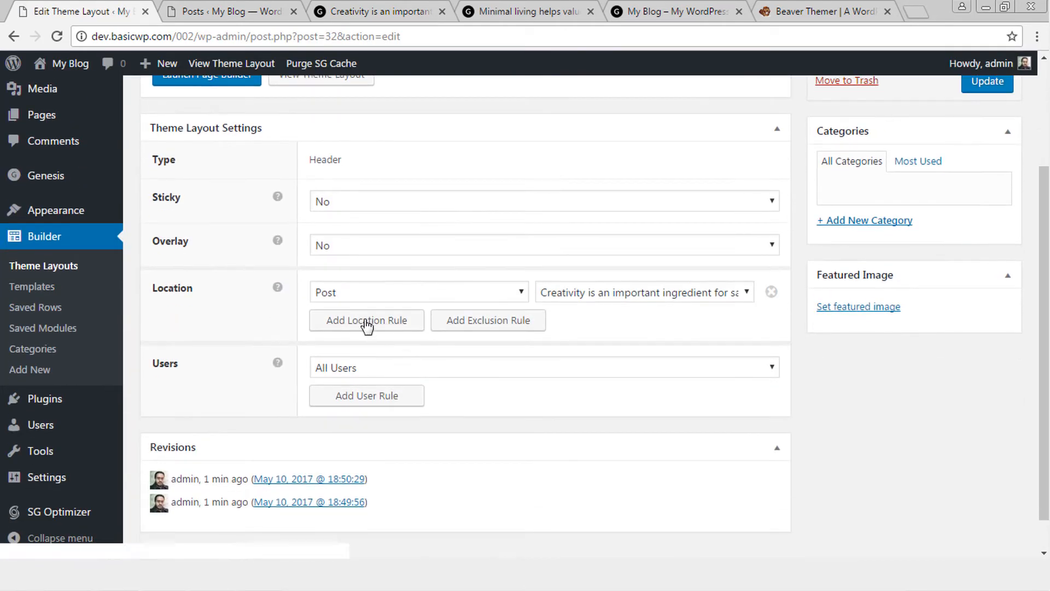
pyautogui.click(372, 291)
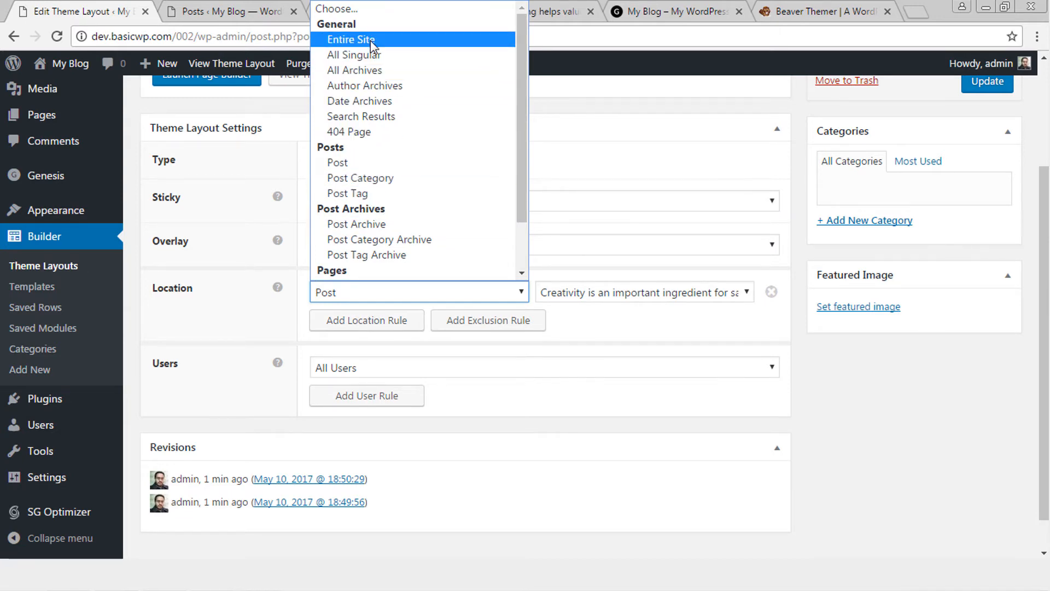
pyautogui.click(835, 457)
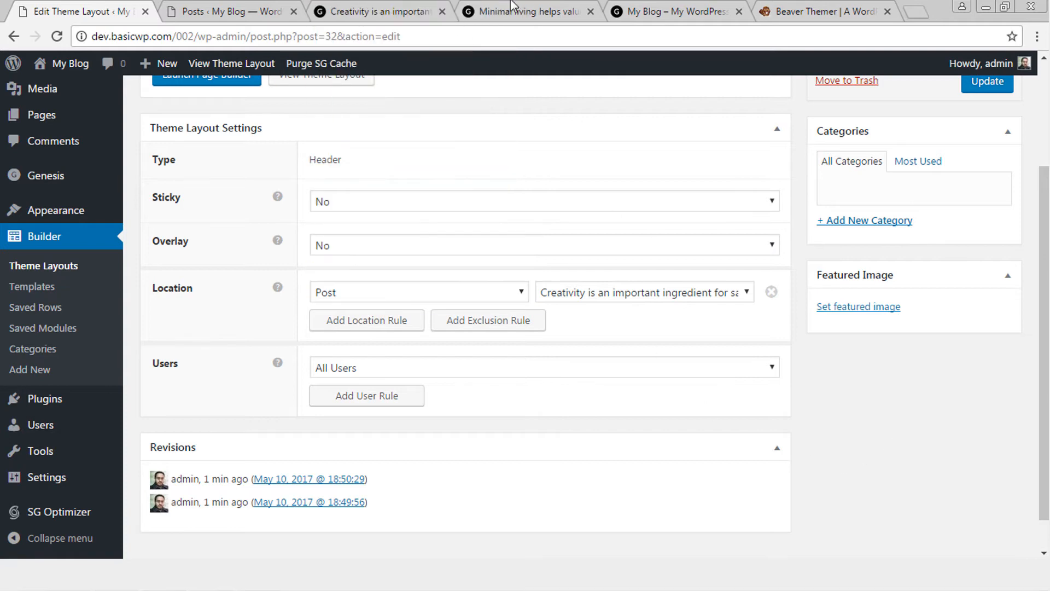
# Compare the headers of the Creativity and Minimal living posts again, then go back to the header layout's settings
pyautogui.click(522, 7)
pyautogui.click(330, 3)
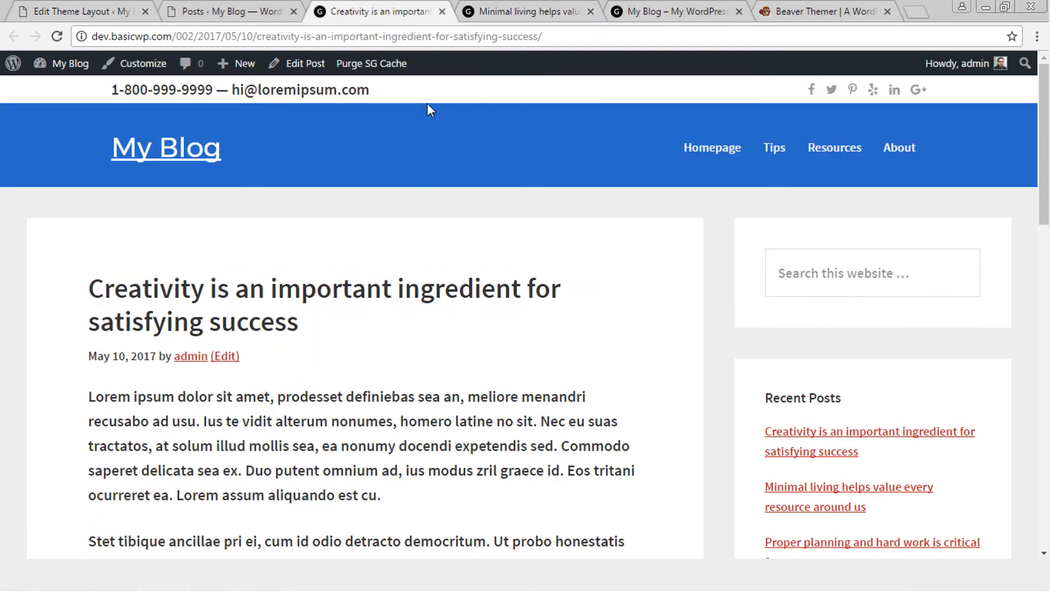
pyautogui.click(542, 10)
pyautogui.click(385, 7)
pyautogui.click(123, 9)
pyautogui.scroll(2, 261, 460)
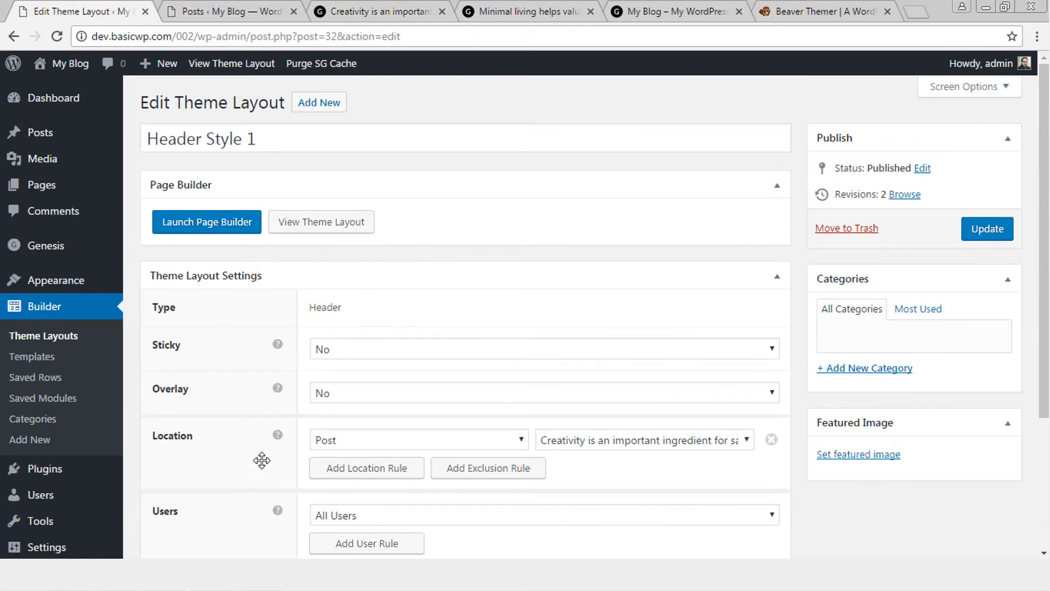
# Add a new theme layout titled "Footer Style 1" with type Theme Layout and layout Footer
pyautogui.click(309, 102)
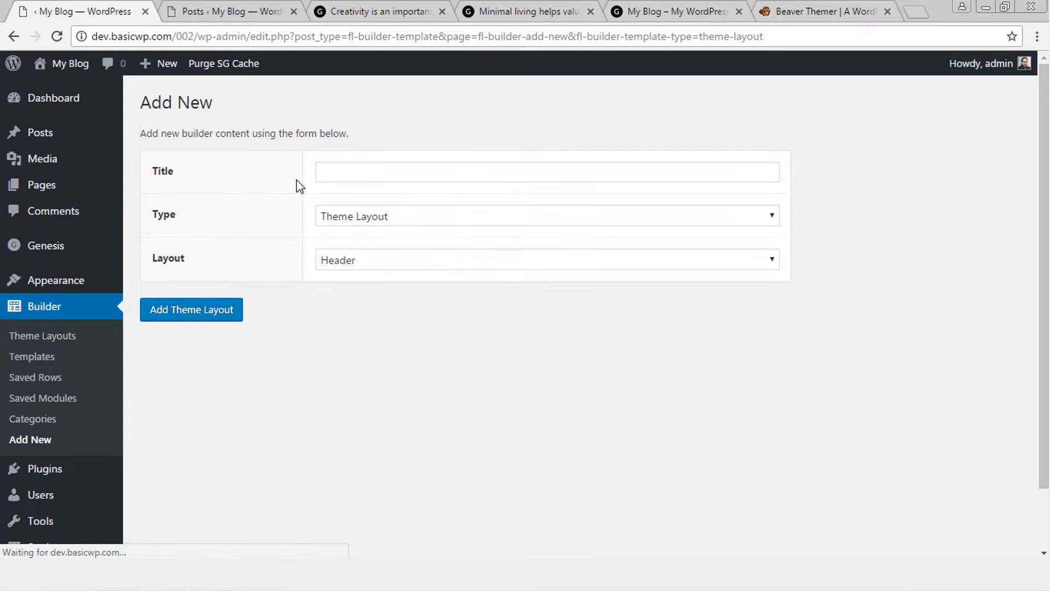
pyautogui.click(378, 182)
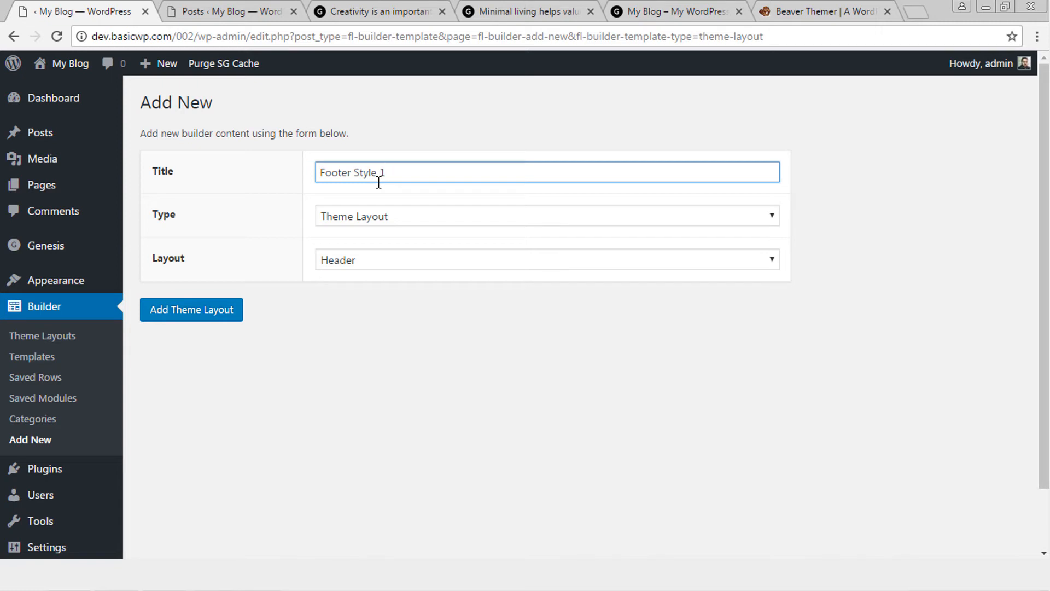
pyautogui.click(424, 259)
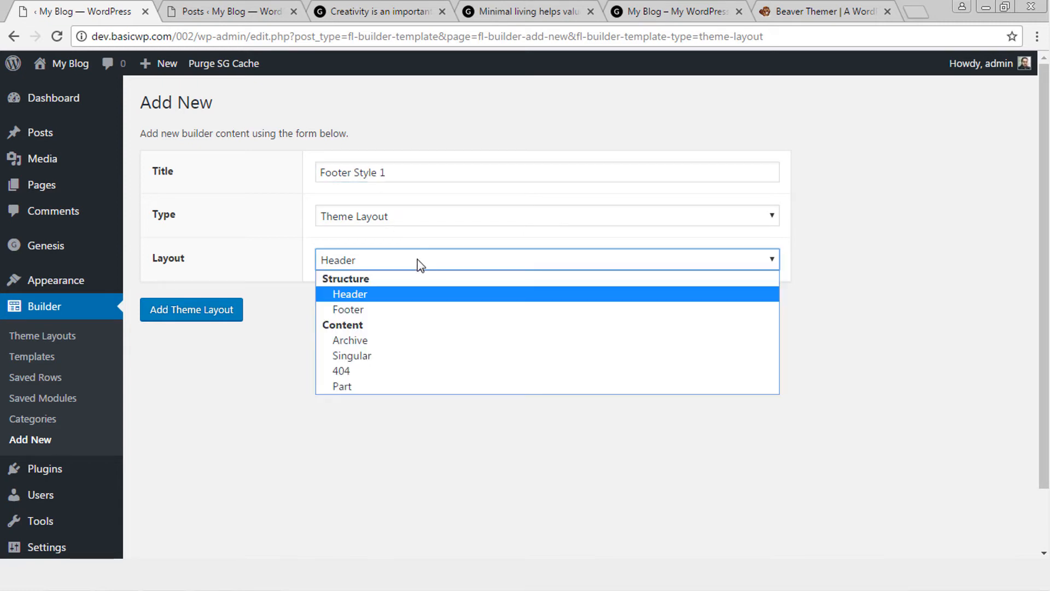
pyautogui.click(352, 310)
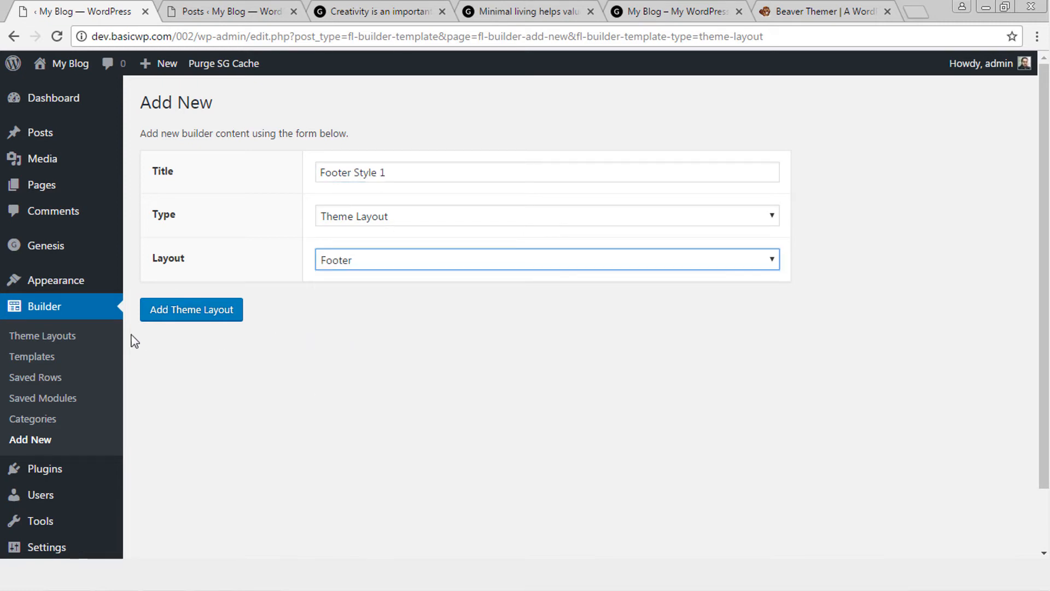
pyautogui.click(173, 308)
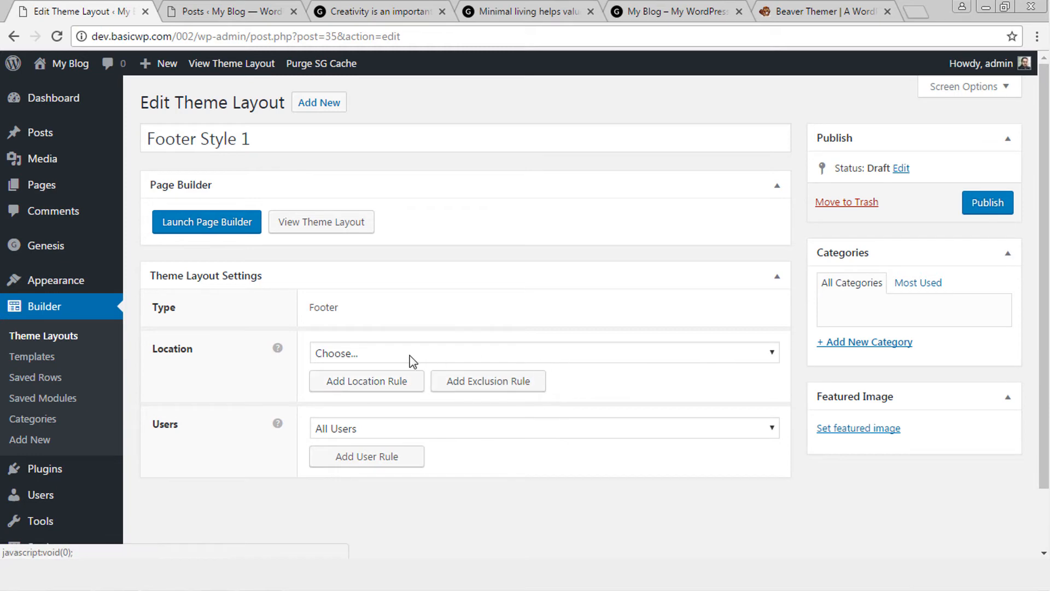
# Set the footer layout's location to the post "Creativity is an important ingredient for satisfying success"
pyautogui.click(410, 354)
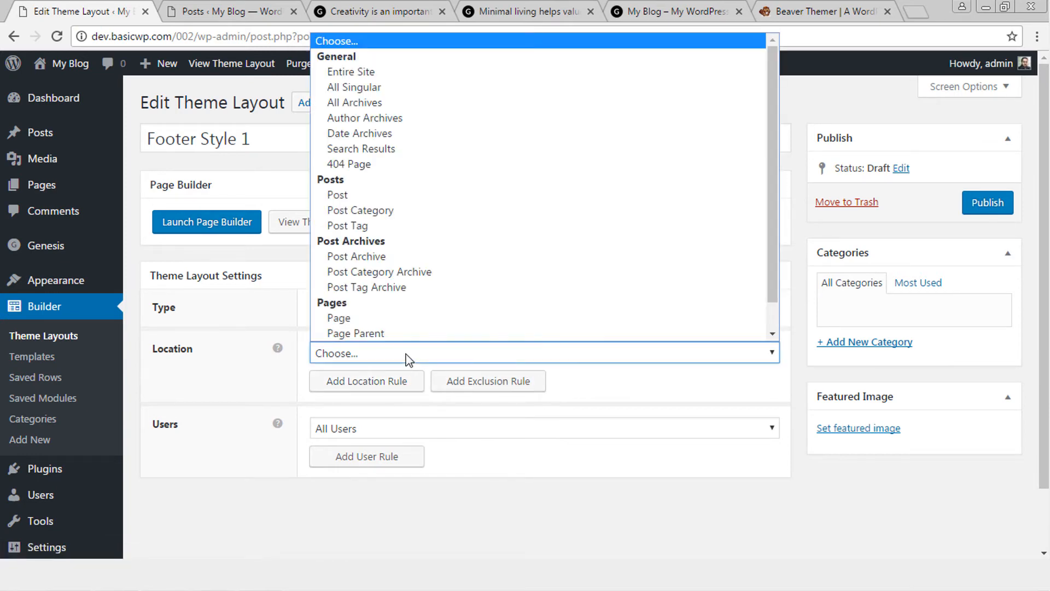
pyautogui.click(355, 195)
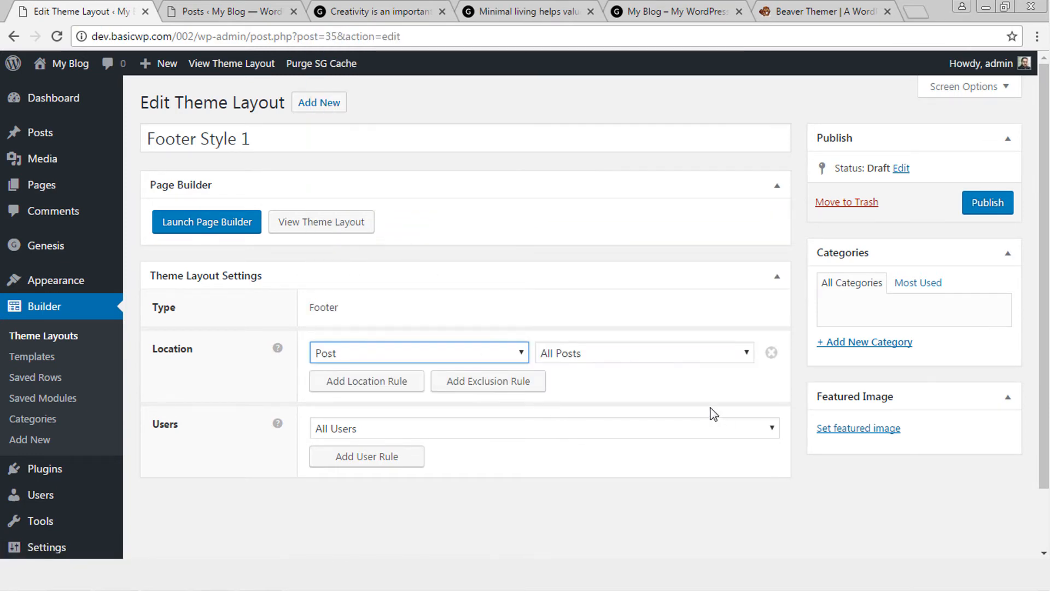
pyautogui.click(646, 354)
pyautogui.click(648, 382)
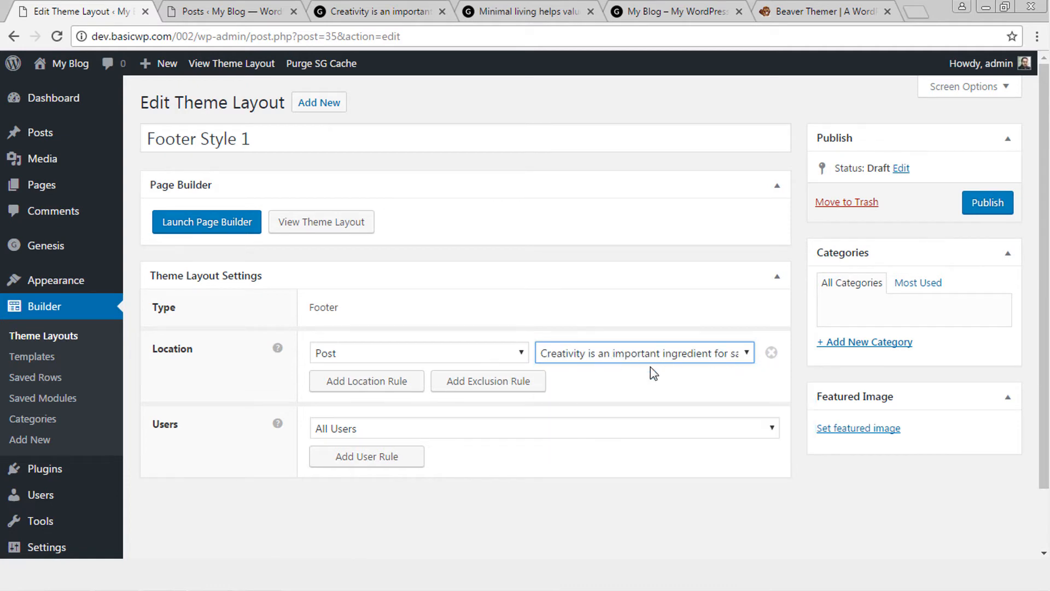
# Publish the footer layout and open it in the Page Builder
pyautogui.click(994, 204)
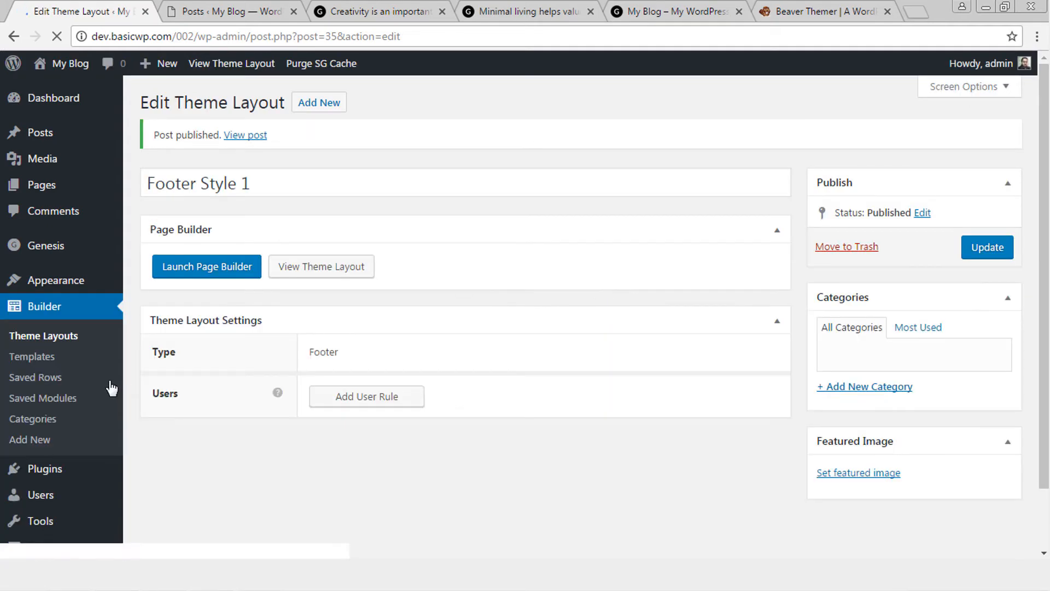
pyautogui.click(196, 274)
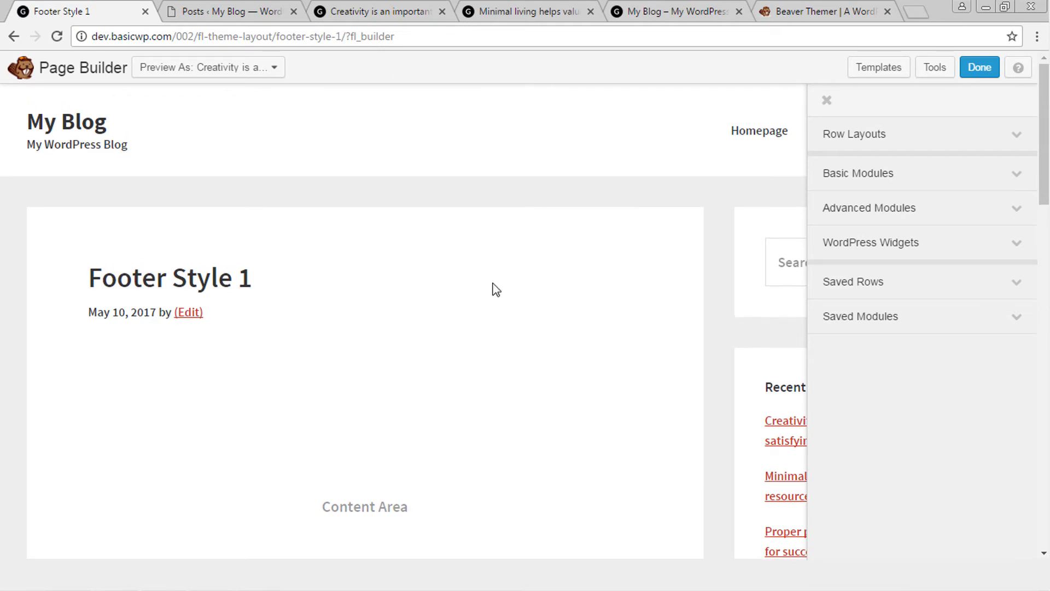
# Try a green background color (#15e512) on the main purple footer row and discard the change
pyautogui.scroll(-20, 533, 333)
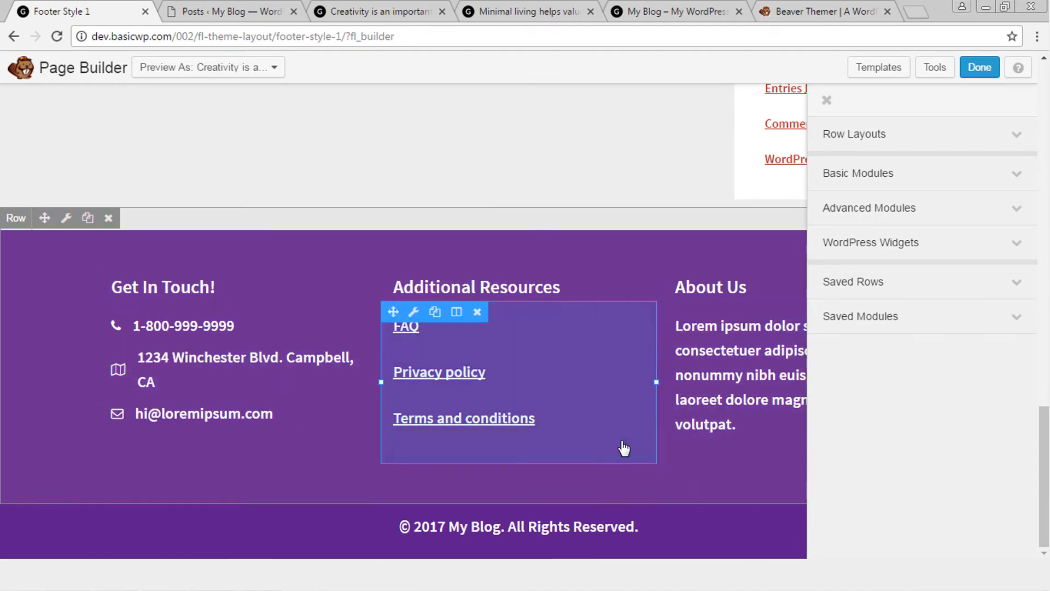
pyautogui.click(66, 218)
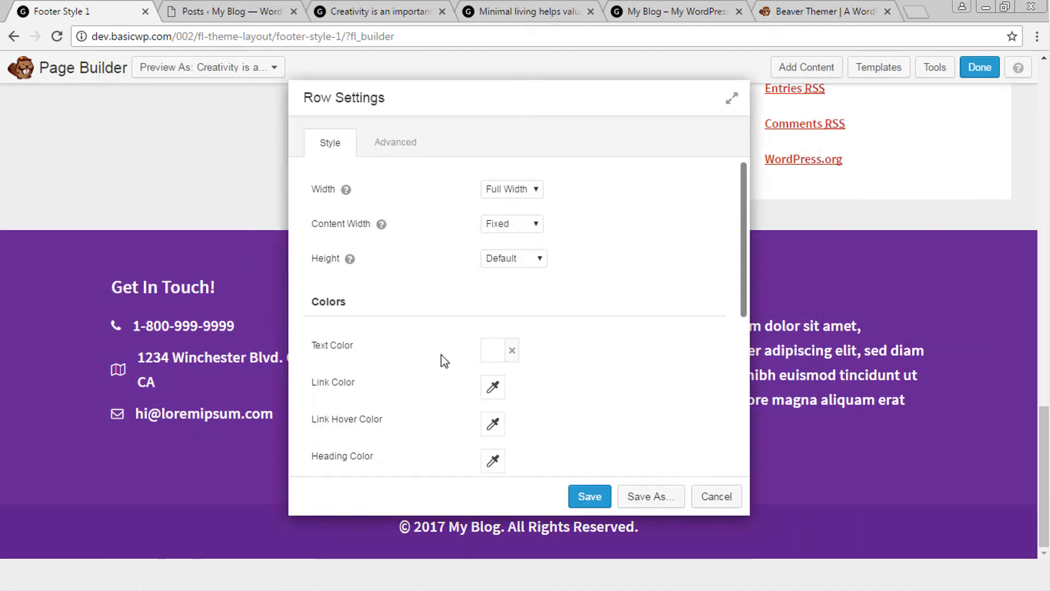
pyautogui.scroll(-5, 616, 350)
pyautogui.click(492, 331)
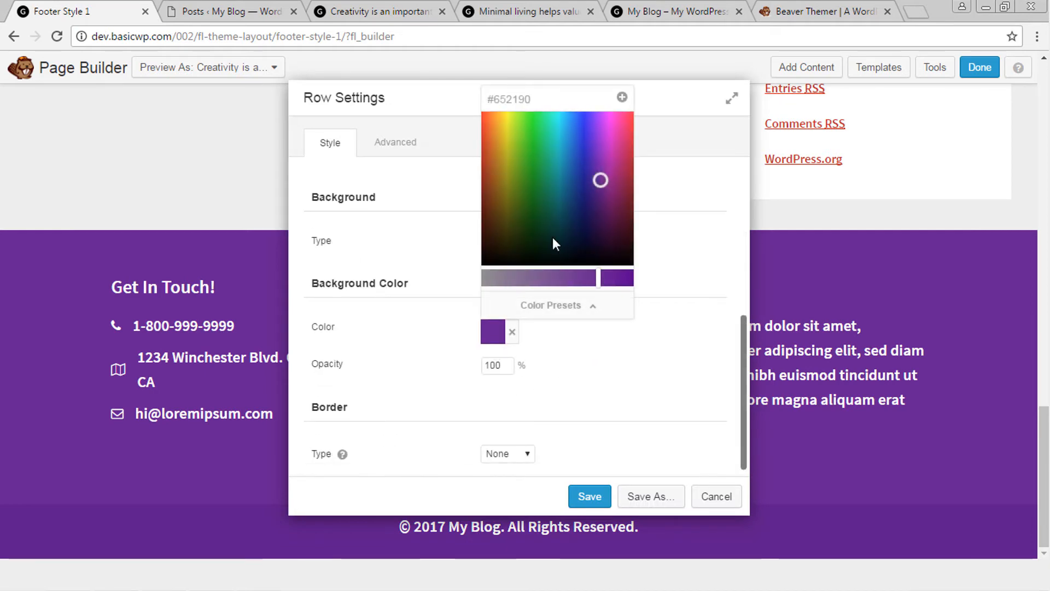
pyautogui.moveTo(541, 166); pyautogui.dragTo(532, 129)
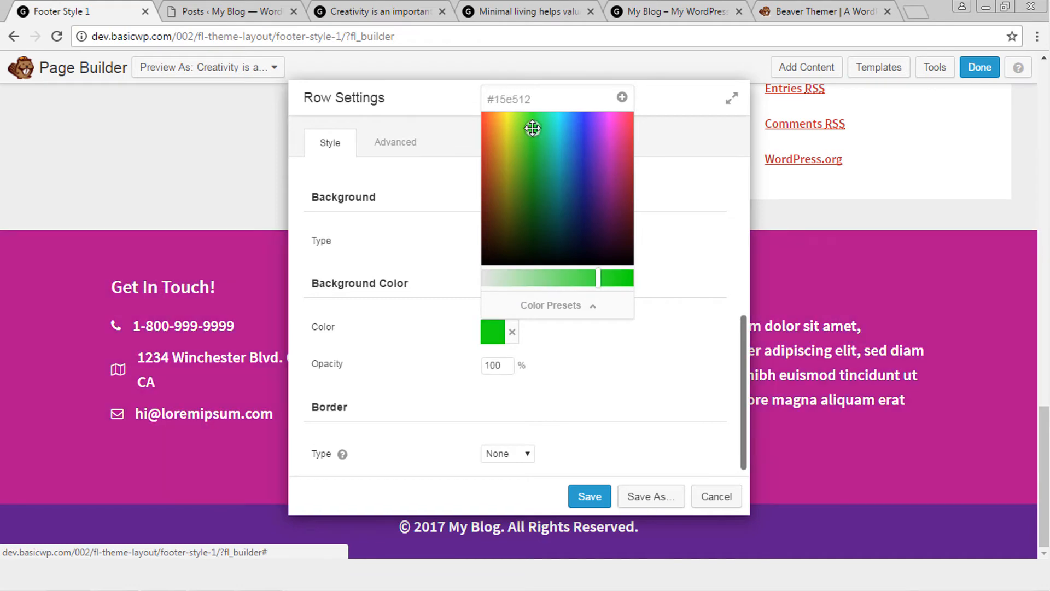
pyautogui.press('Escape')
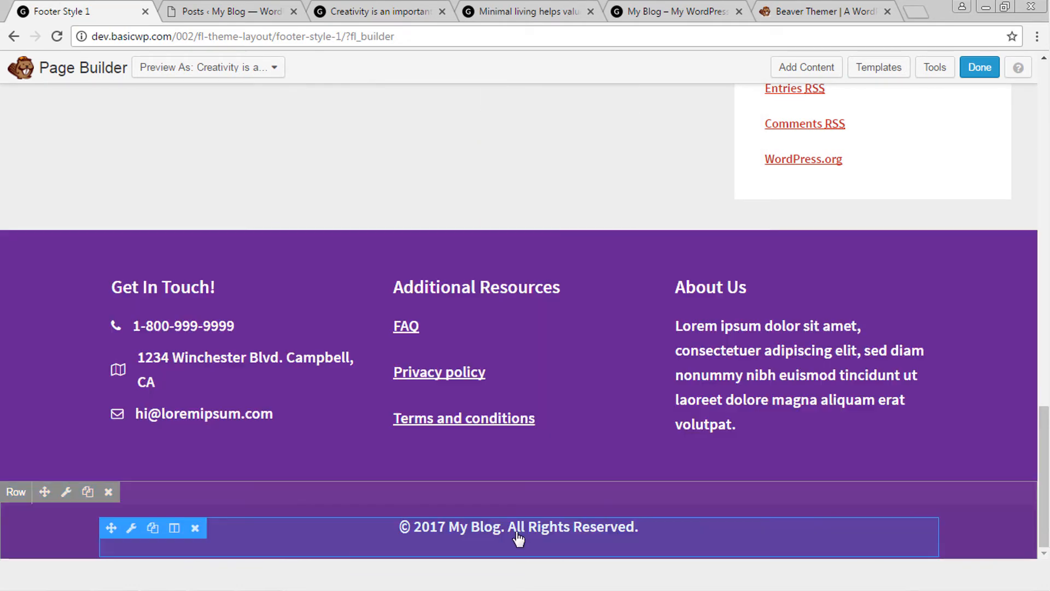
# Examine the content of the footer's copyright text module, including its Text view, and close it without changes
pyautogui.click(517, 533)
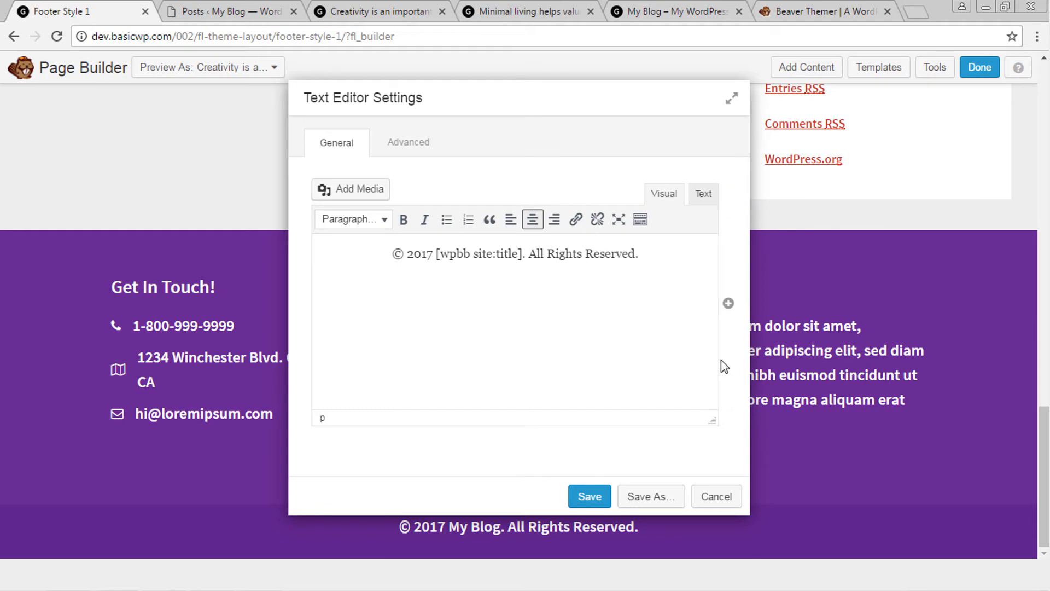
pyautogui.click(701, 195)
pyautogui.click(719, 497)
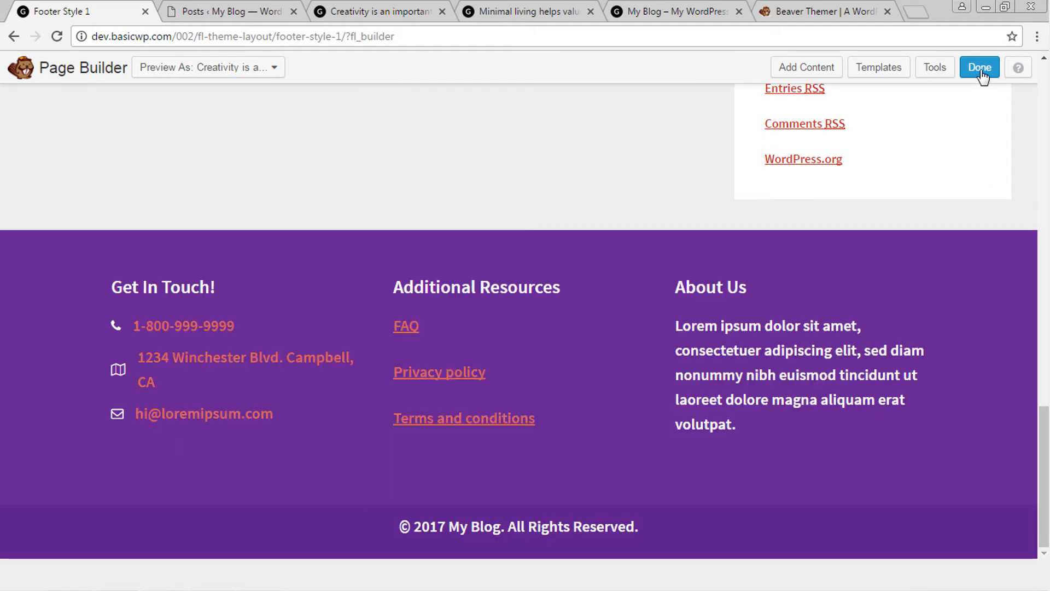
# Publish the footer layout's changes and reload the Creativity post to check its footer
pyautogui.click(982, 75)
pyautogui.click(541, 271)
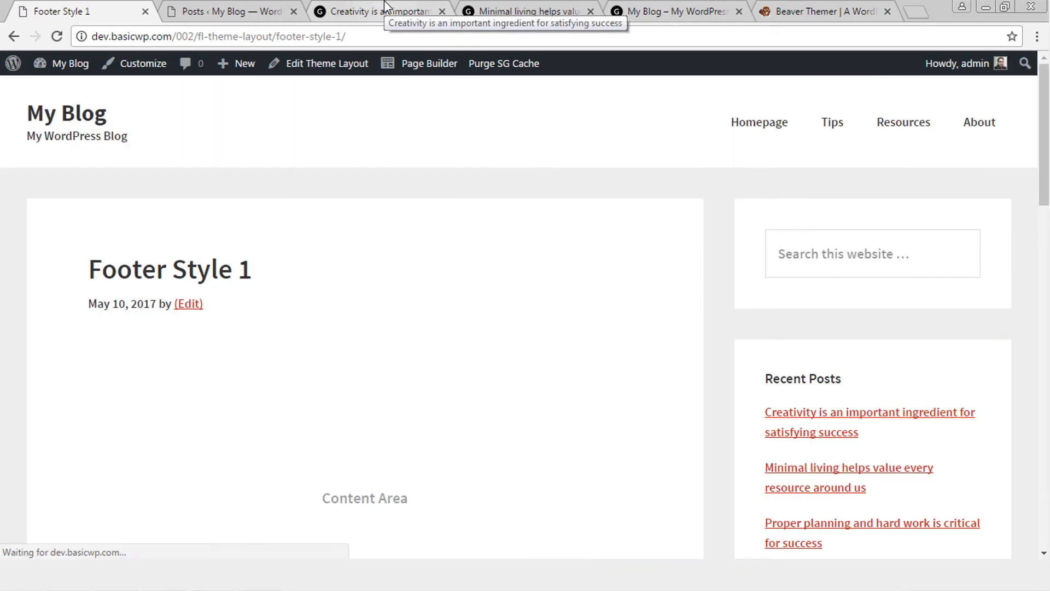
pyautogui.click(377, 11)
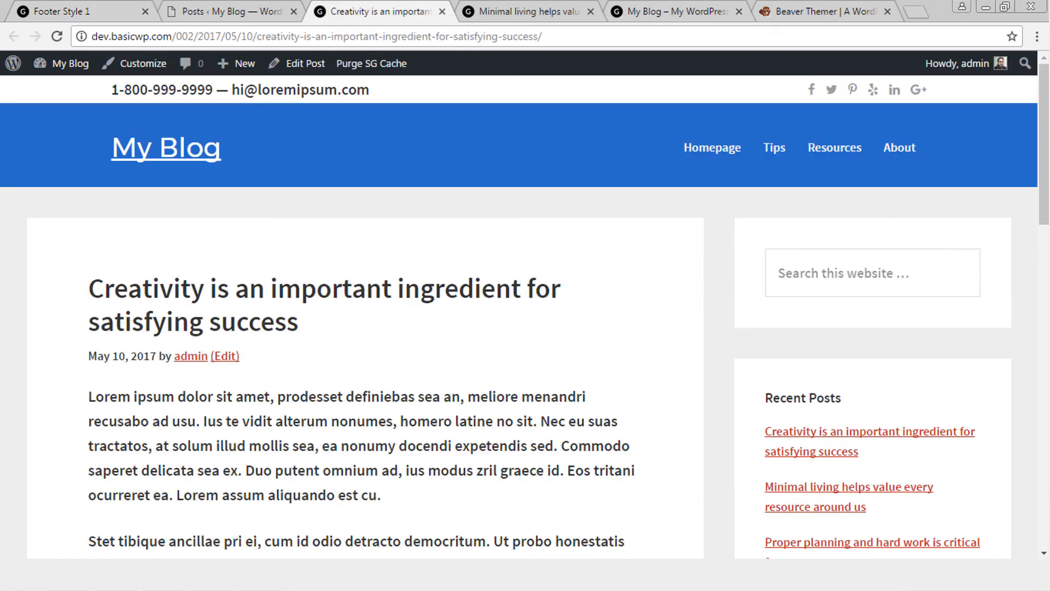
pyautogui.moveTo(1043, 205); pyautogui.dragTo(1044, 533)
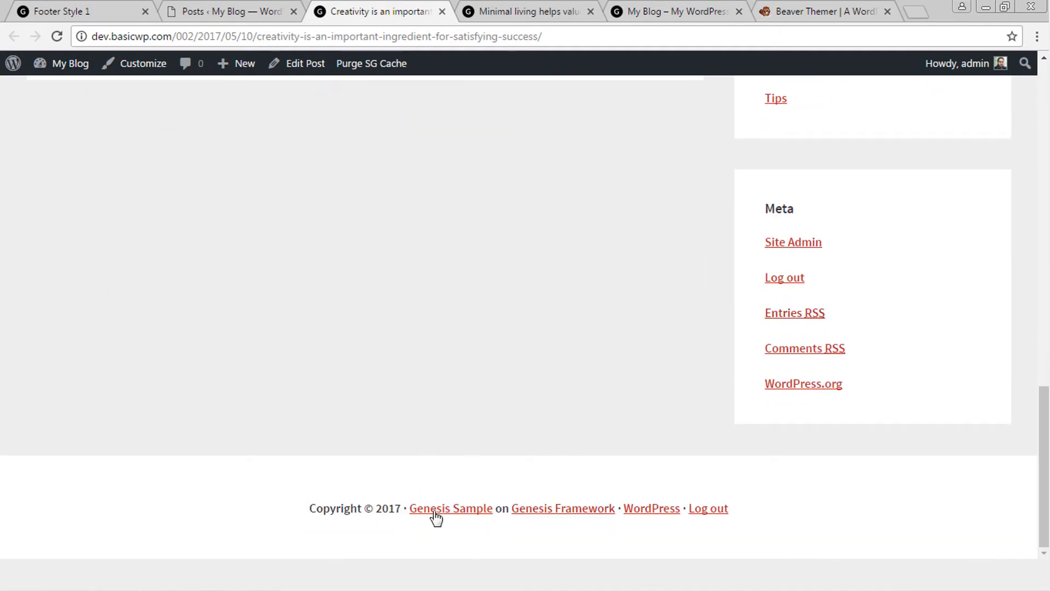
pyautogui.click(56, 36)
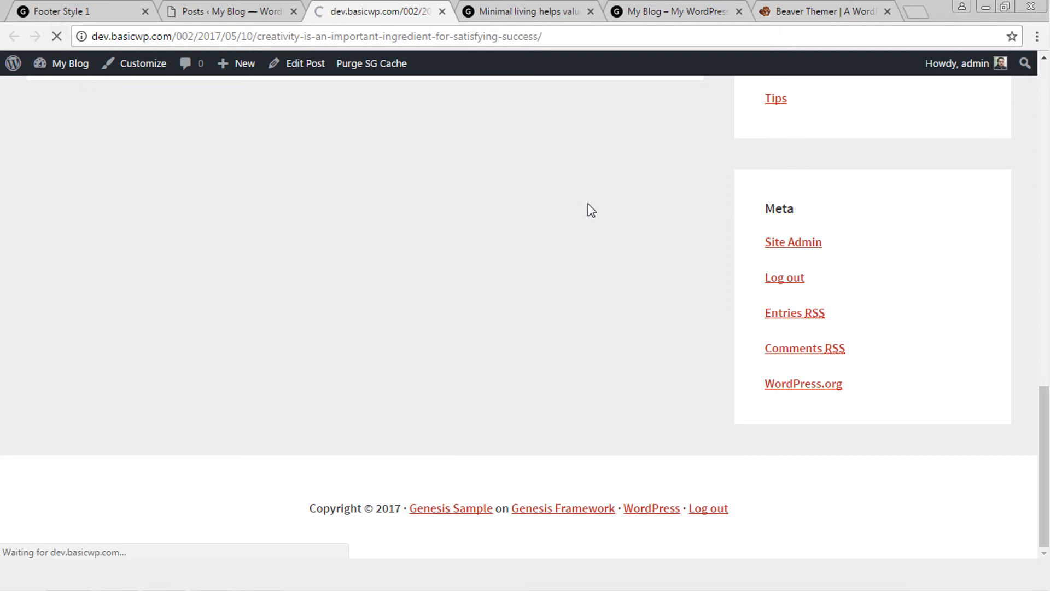
pyautogui.scroll(-5, 602, 247)
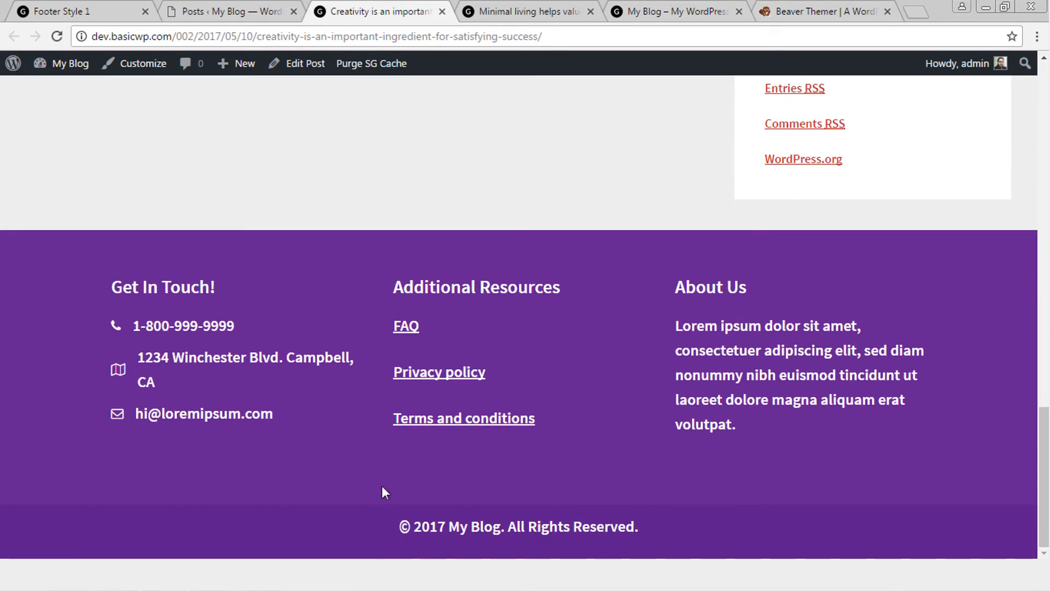
# Reload the Minimal living post and compare its footer with the Creativity post's footer
pyautogui.click(527, 3)
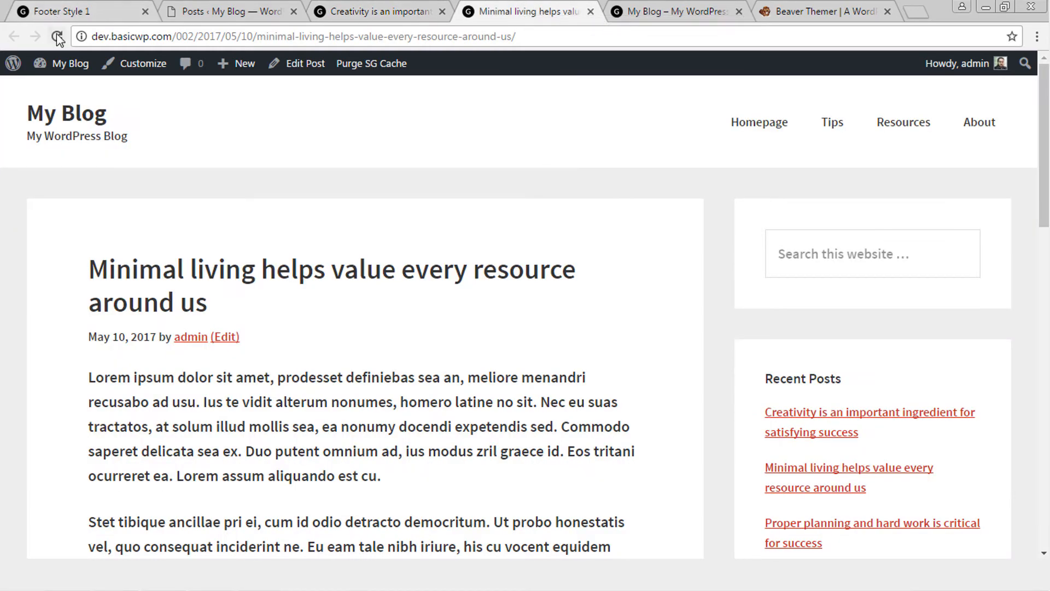
pyautogui.click(56, 35)
pyautogui.scroll(-15, 642, 370)
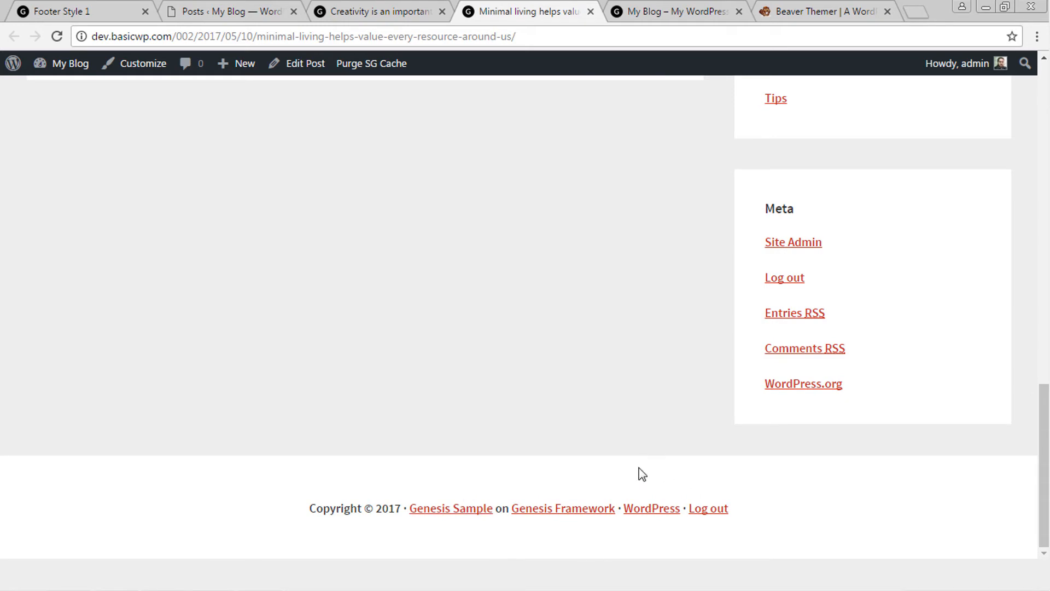
pyautogui.click(388, 3)
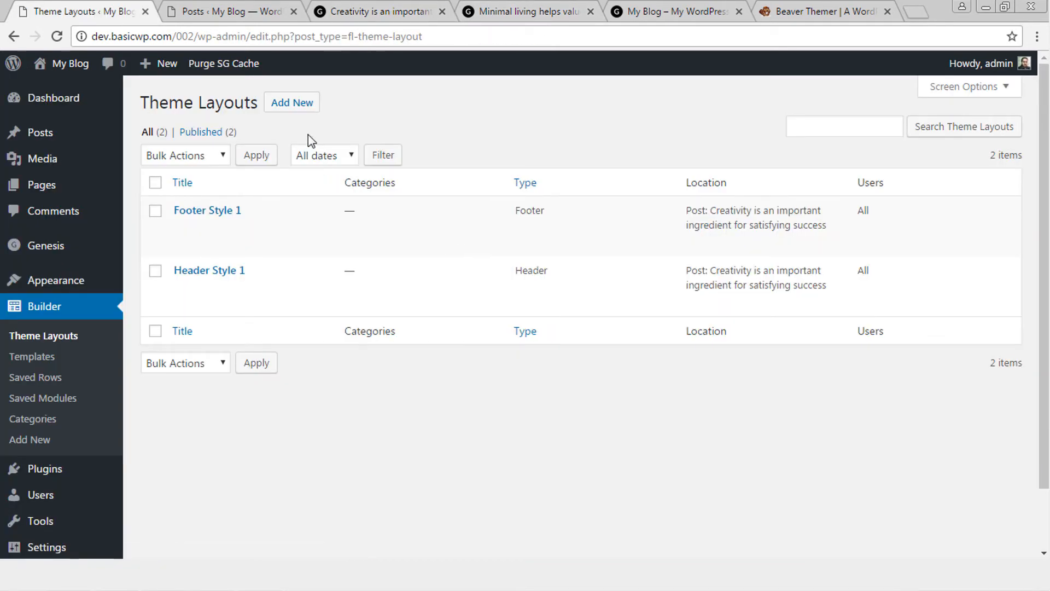
# Add a new theme layout titled "Single Post 1" with type Theme Layout and layout Singular
pyautogui.click(293, 103)
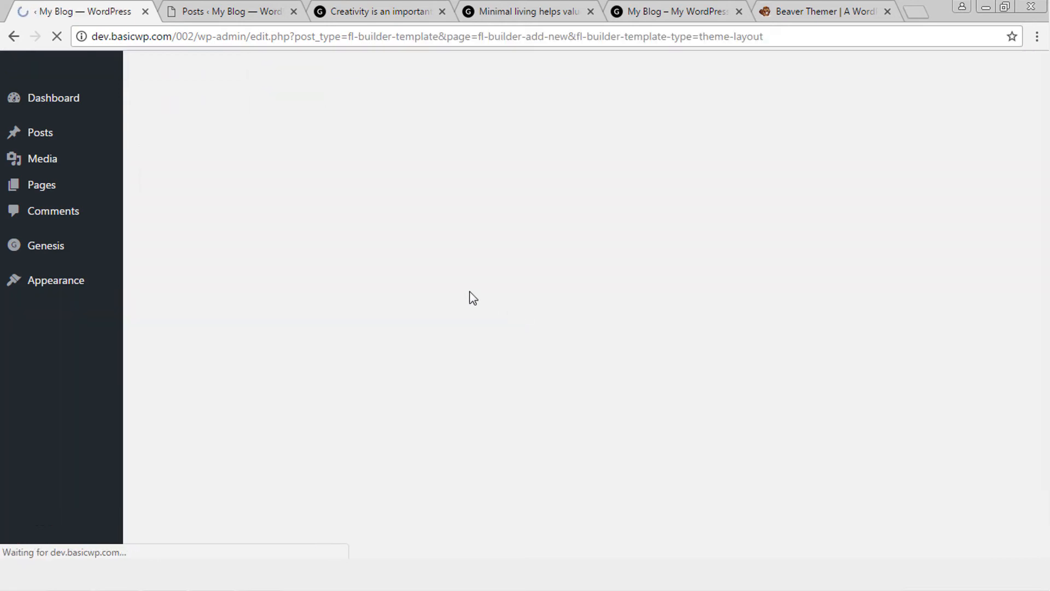
pyautogui.click(369, 173)
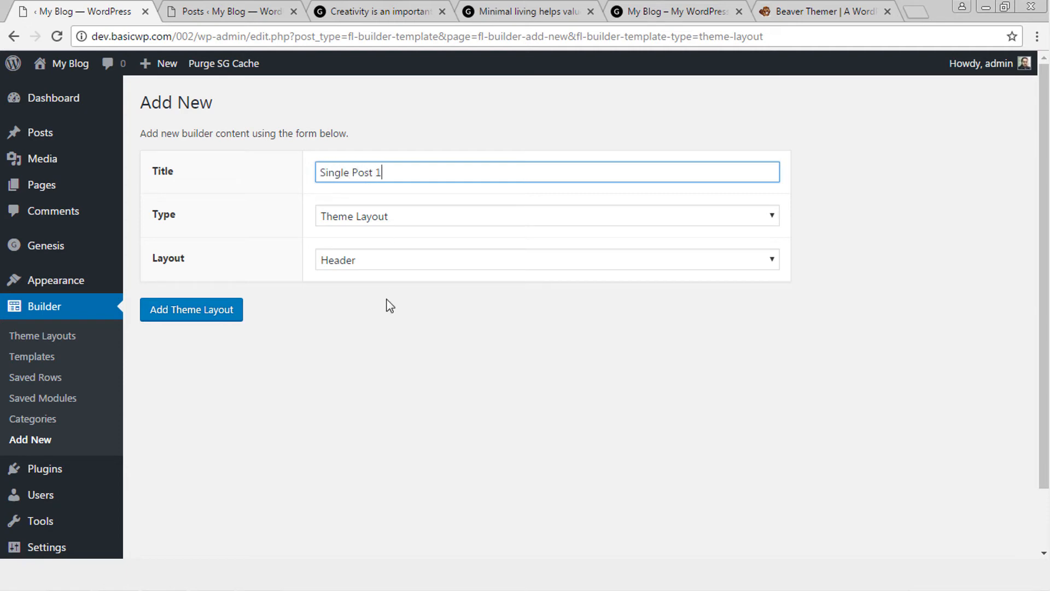
pyautogui.click(381, 261)
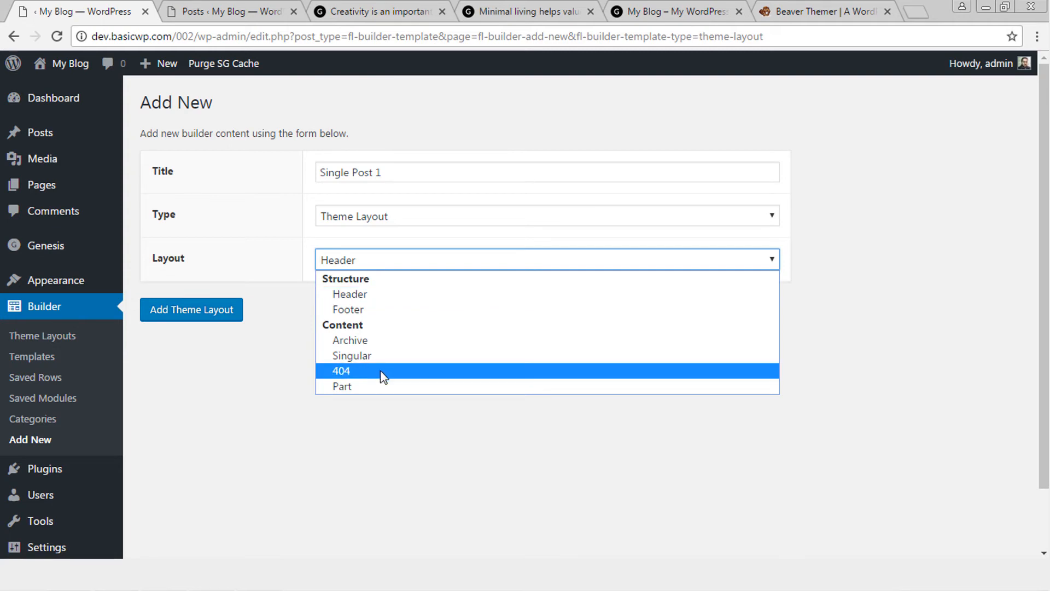
pyautogui.click(352, 356)
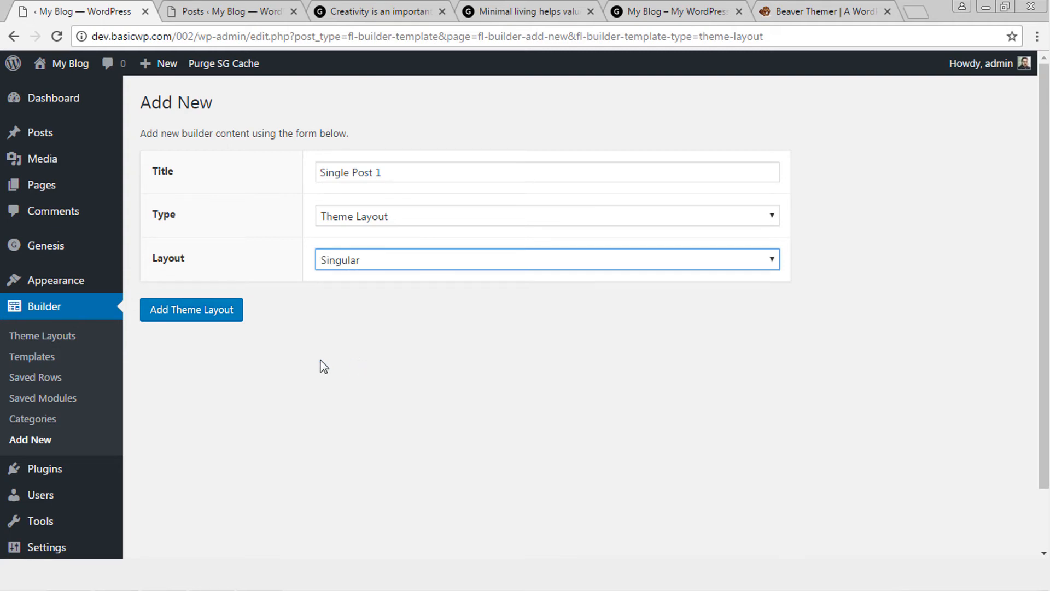
pyautogui.click(190, 311)
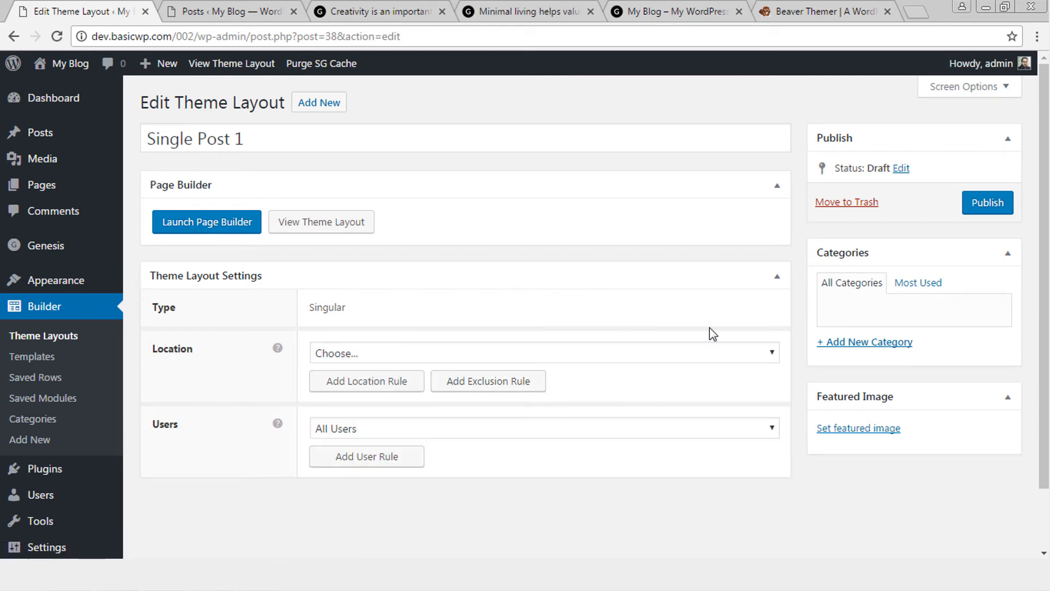
# Set the Single Post 1 layout's location to the post "Creativity is an important ingredient for satisfying success"
pyautogui.scroll(-2, 621, 403)
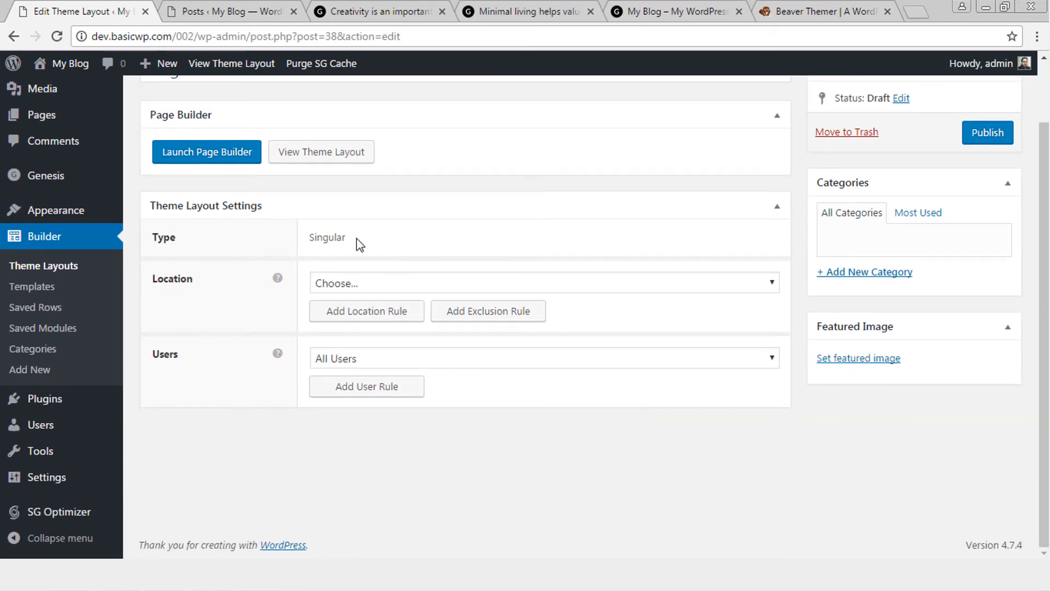
pyautogui.click(455, 289)
pyautogui.click(408, 365)
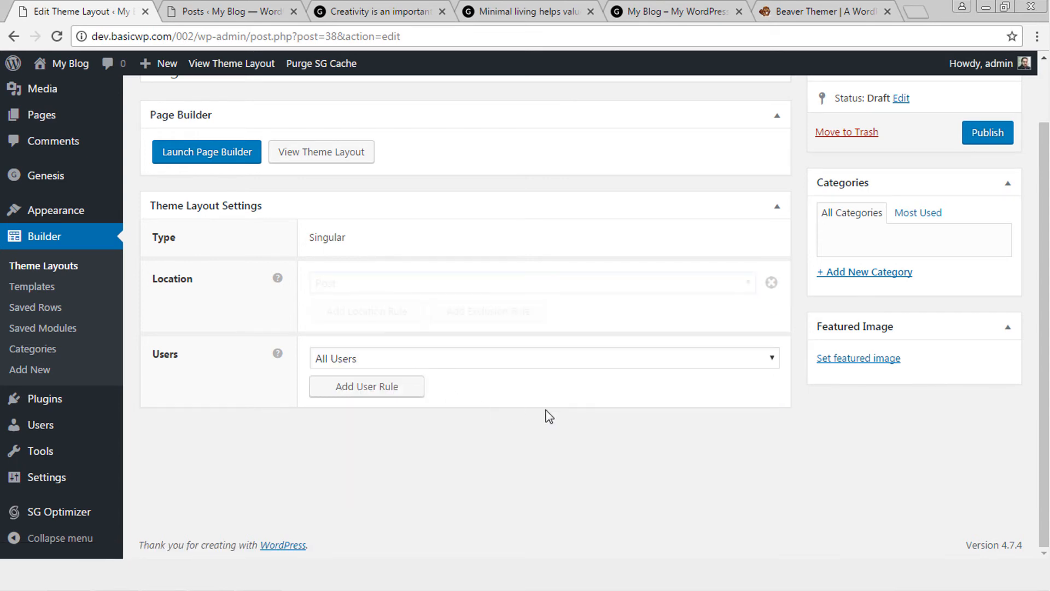
pyautogui.click(587, 287)
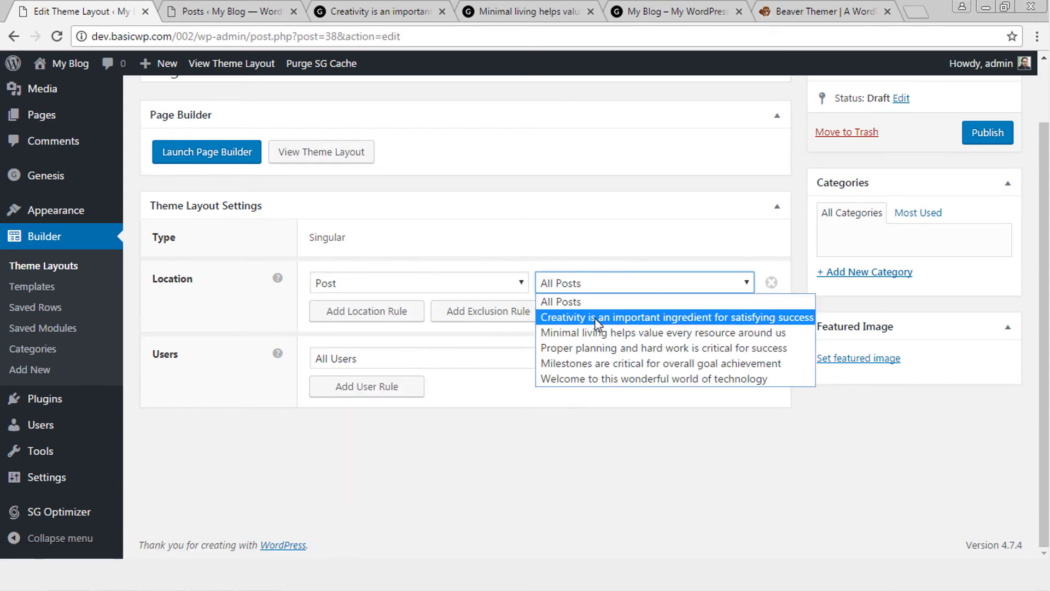
pyautogui.click(596, 323)
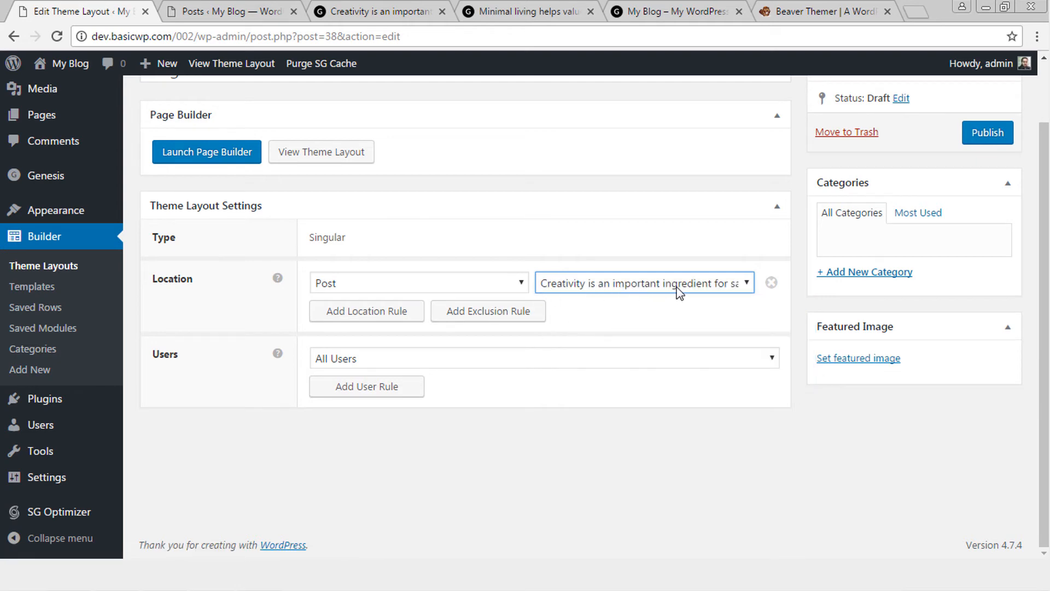
# Publish the Single Post 1 layout, open it in the Page Builder and close the content panel
pyautogui.click(990, 136)
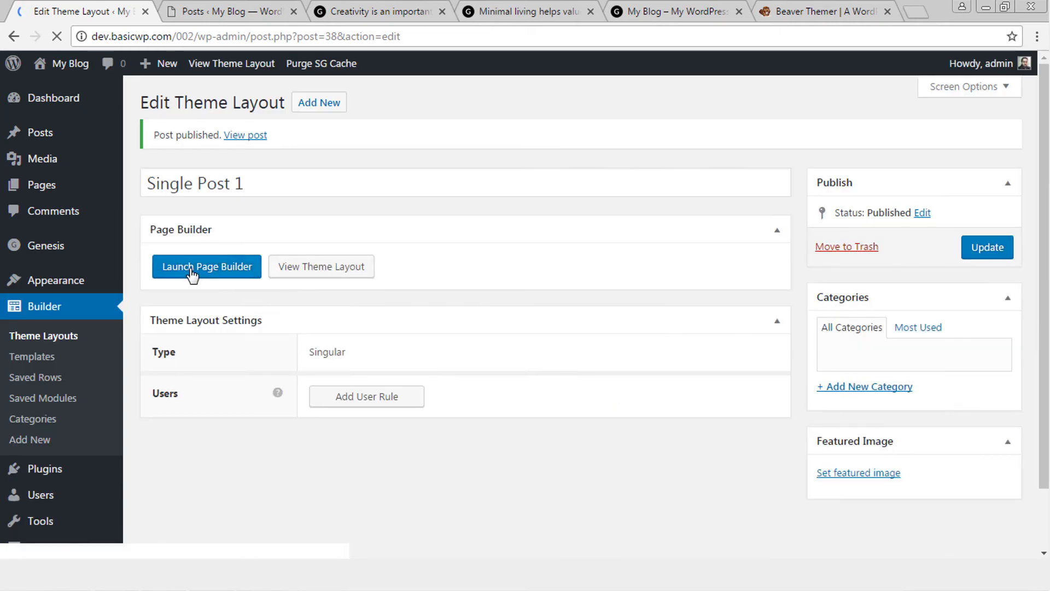
pyautogui.click(193, 268)
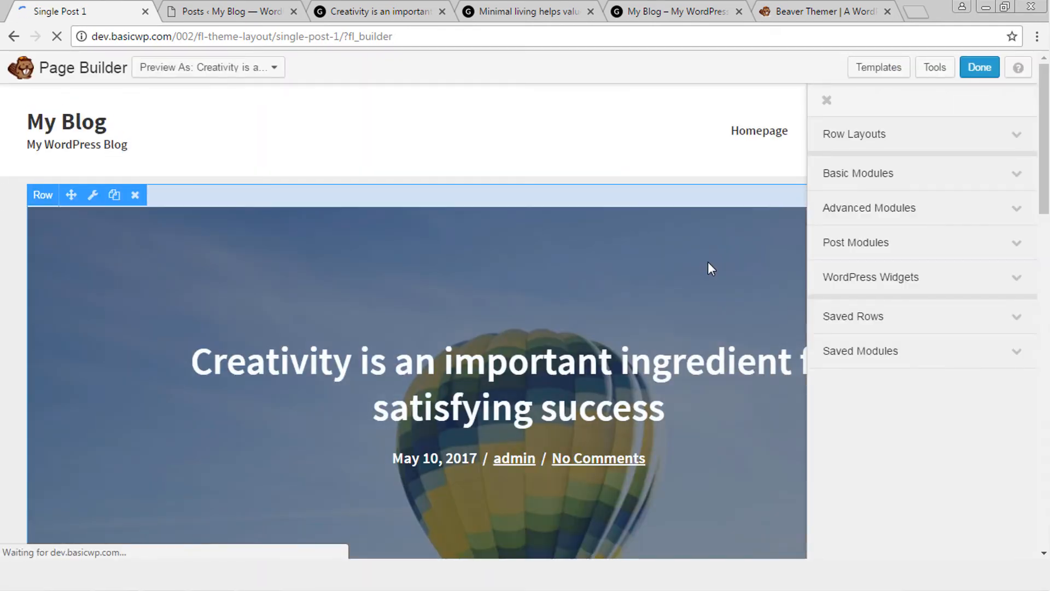
pyautogui.click(826, 101)
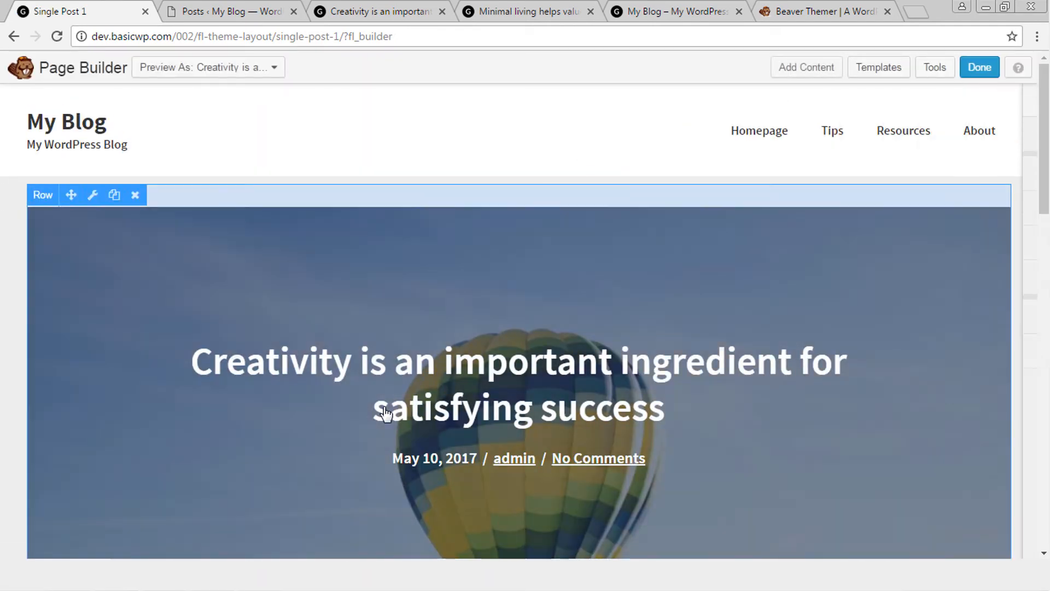
# Look through the singular layout from the title banner to the author box and post navigation
pyautogui.scroll(-1, 1020, 422)
pyautogui.scroll(-10, 1020, 422)
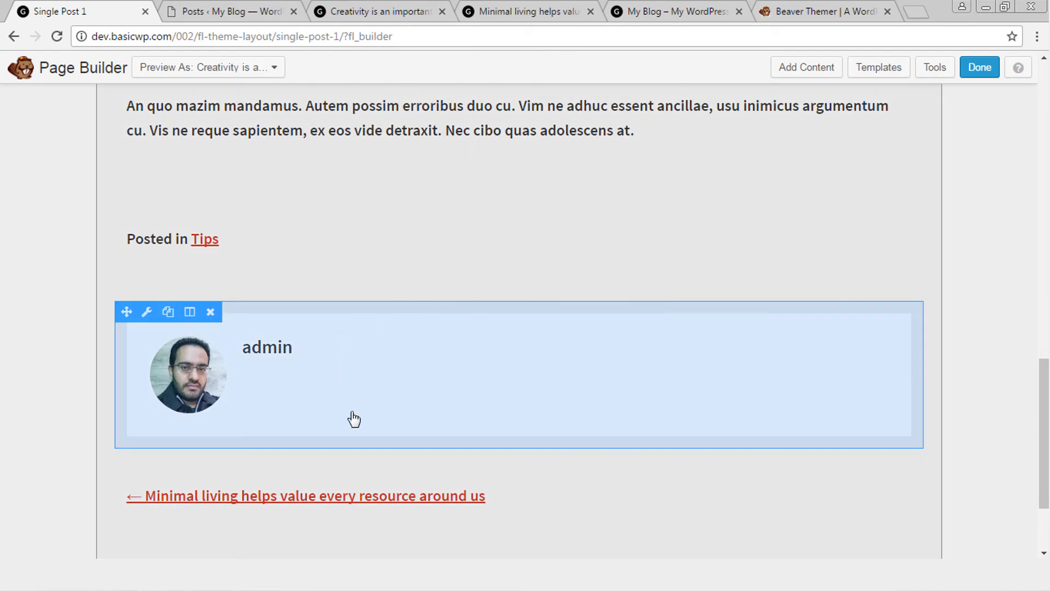
pyautogui.scroll(6, 356, 427)
pyautogui.scroll(-8, 361, 438)
pyautogui.scroll(14, 375, 405)
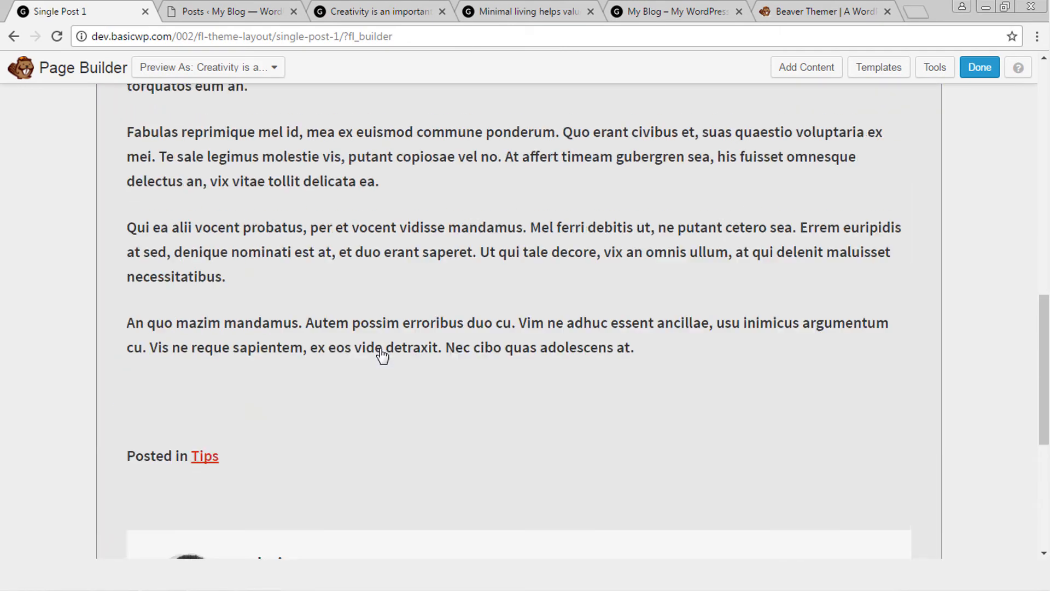
pyautogui.scroll(4, 381, 355)
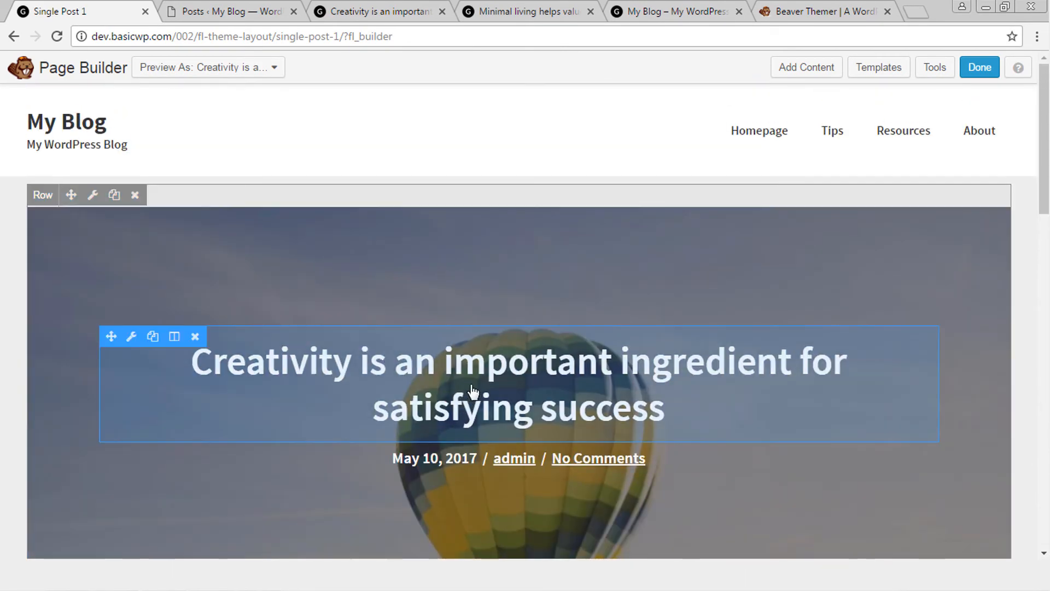
pyautogui.scroll(-2, 278, 301)
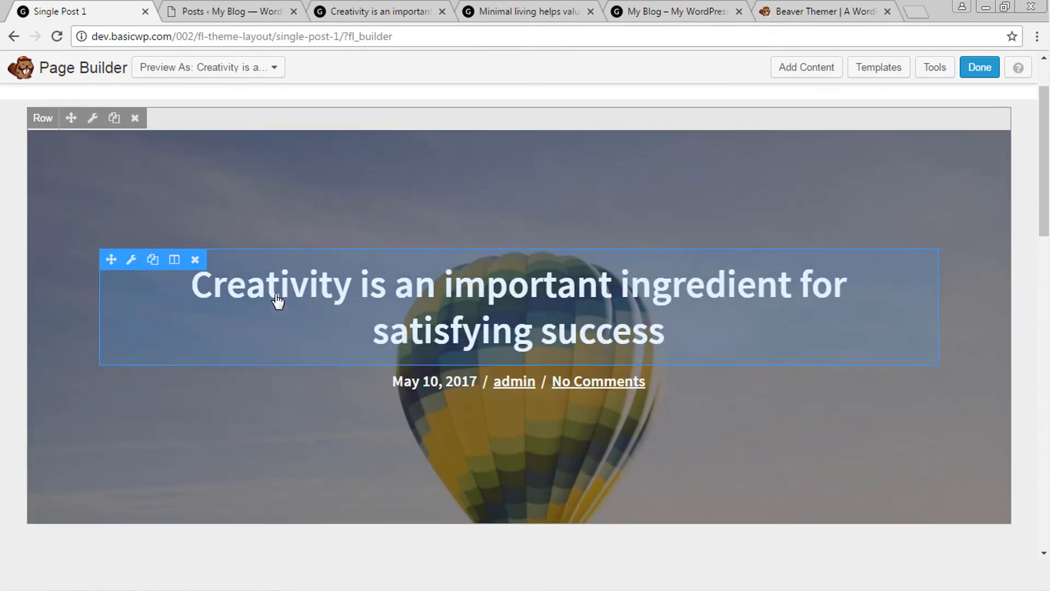
# Duplicate the title banner row and delete the post title module from the upper copy
pyautogui.click(113, 122)
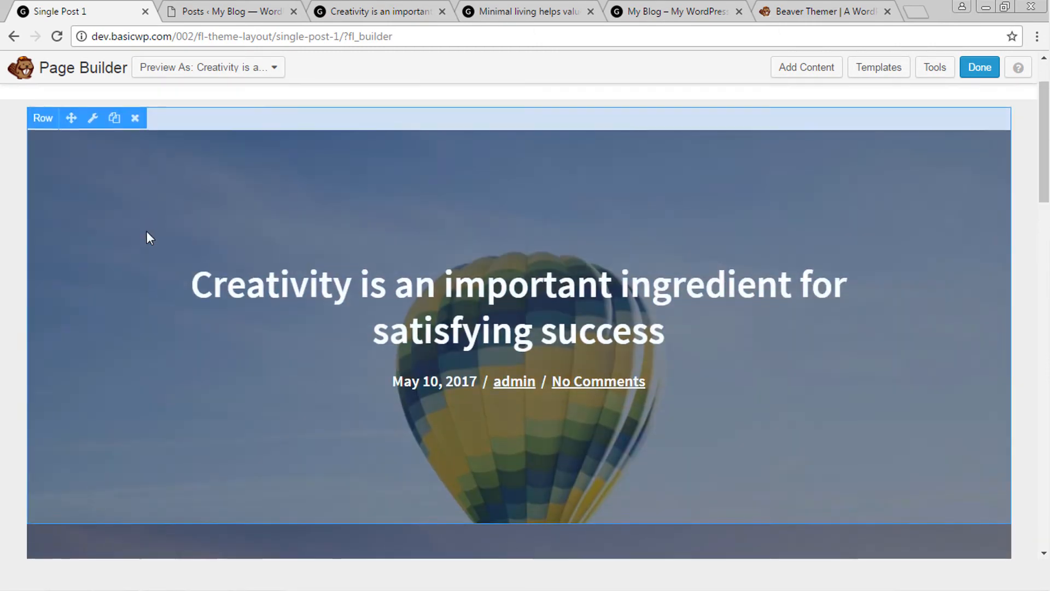
pyautogui.click(197, 258)
pyautogui.click(599, 121)
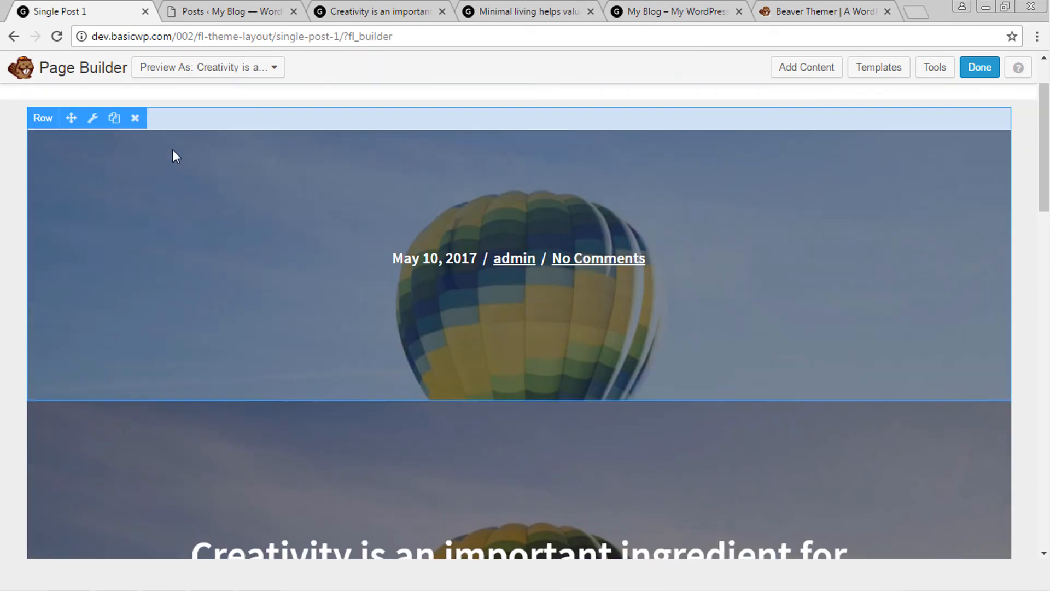
# Replace the upper banner row's featured-image background with the solid color #000b72
pyautogui.click(93, 119)
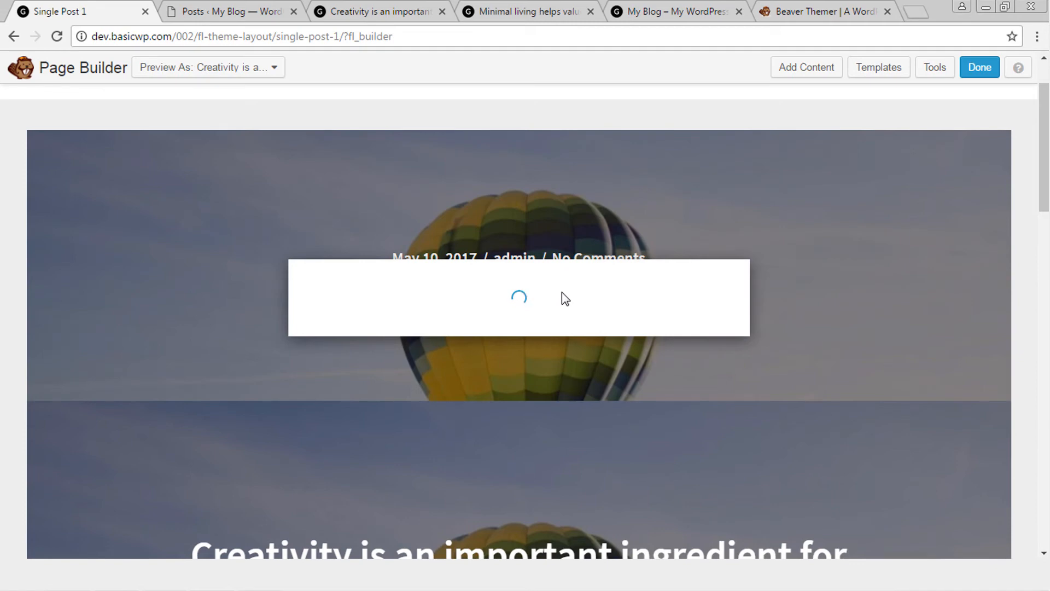
pyautogui.scroll(-8, 560, 297)
pyautogui.scroll(4, 556, 356)
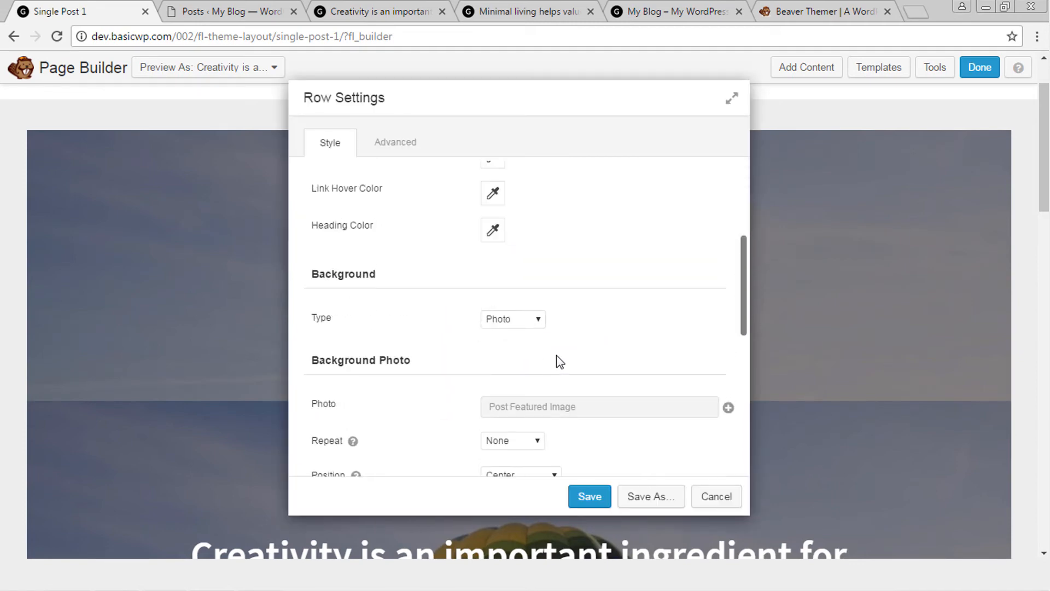
pyautogui.click(707, 409)
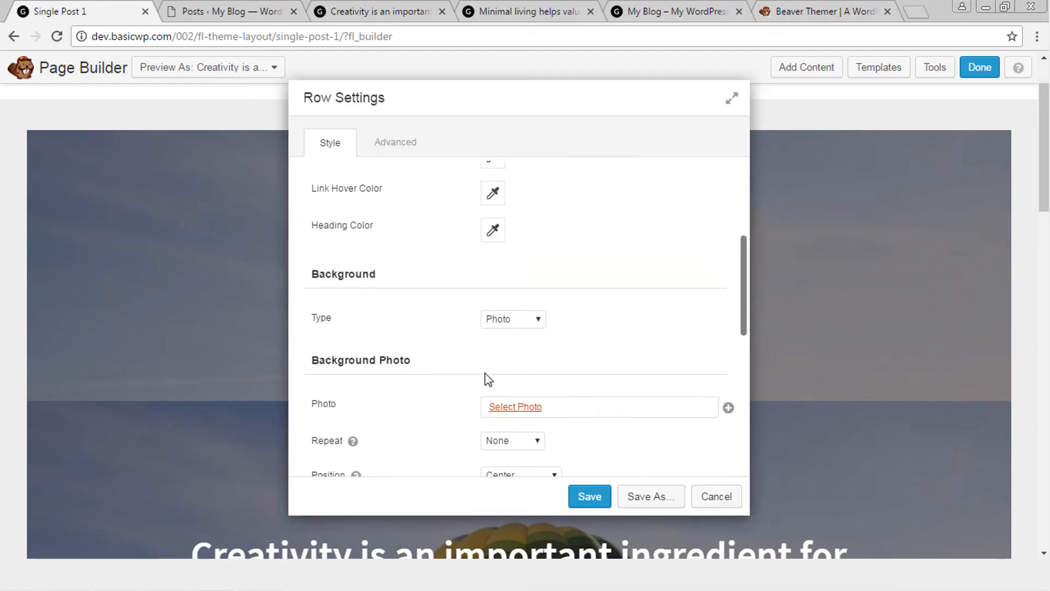
pyautogui.click(512, 319)
pyautogui.click(513, 345)
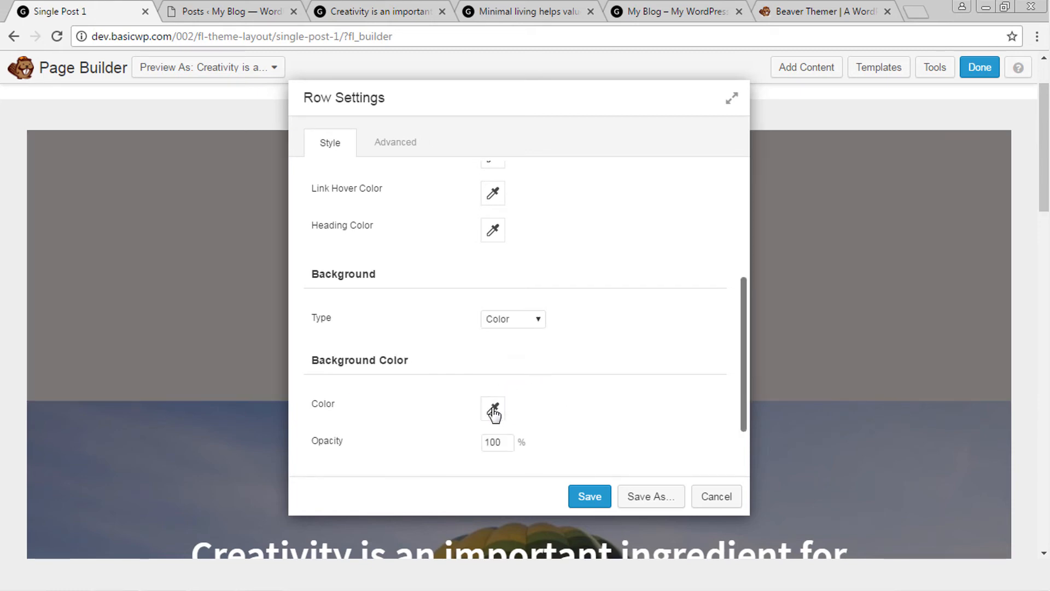
pyautogui.click(494, 413)
pyautogui.click(582, 275)
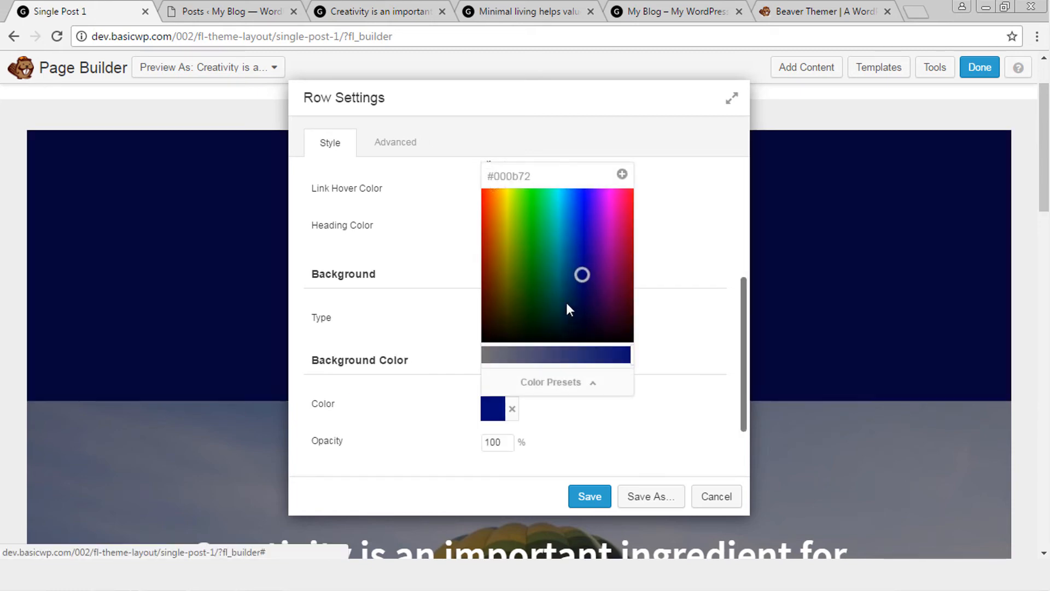
pyautogui.moveTo(539, 96); pyautogui.dragTo(813, 103)
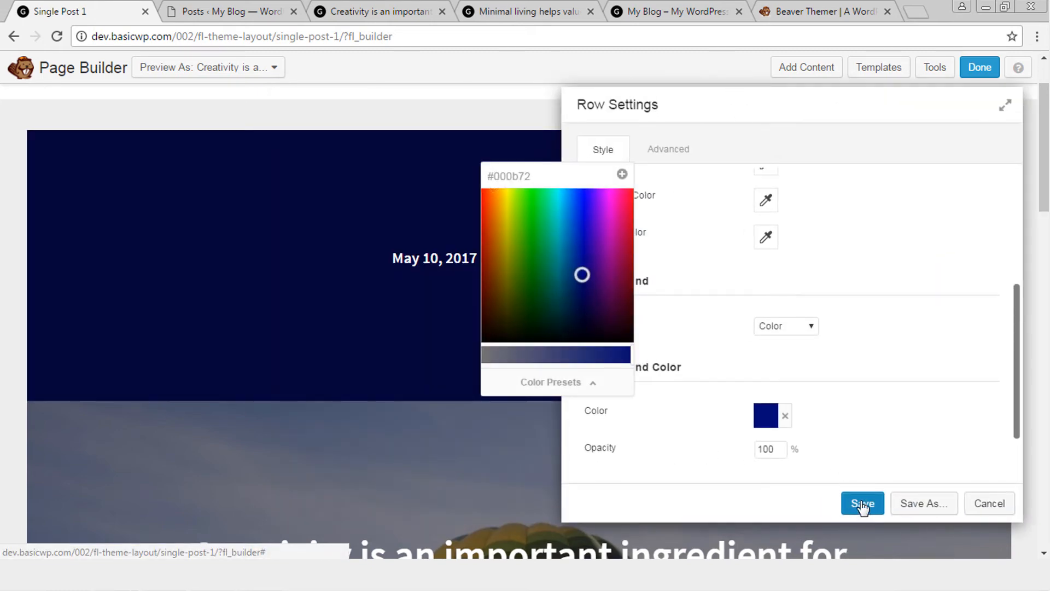
# Clear the upper row's top and bottom padding, set the top padding to 40 px and save the row settings
pyautogui.moveTo(853, 502); pyautogui.dragTo(710, 177)
pyautogui.click(668, 149)
pyautogui.scroll(6, 860, 288)
pyautogui.click(819, 424)
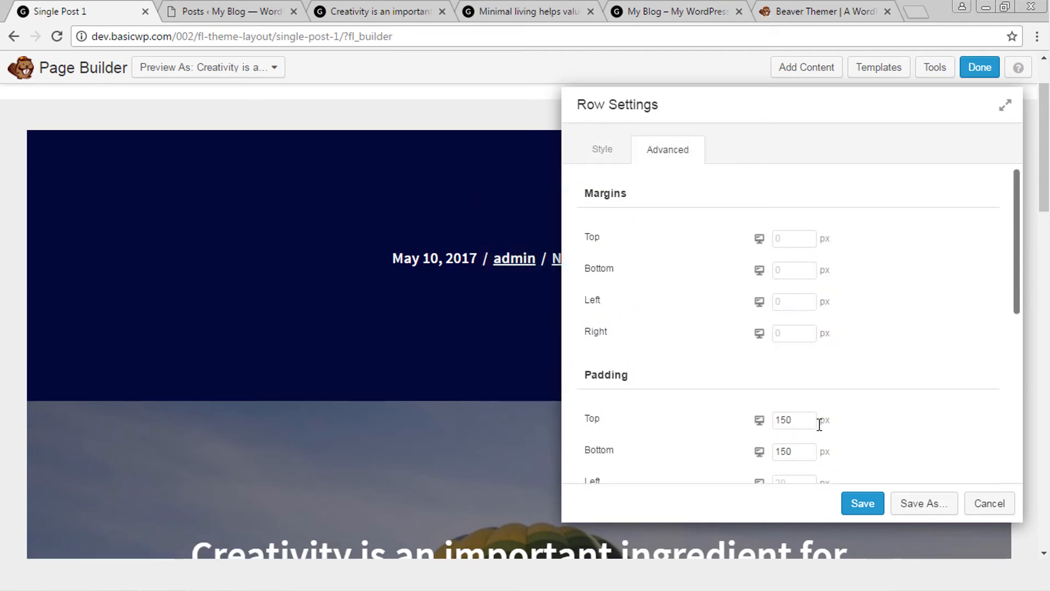
pyautogui.press('BackSpace')
pyautogui.press('BackSpace')
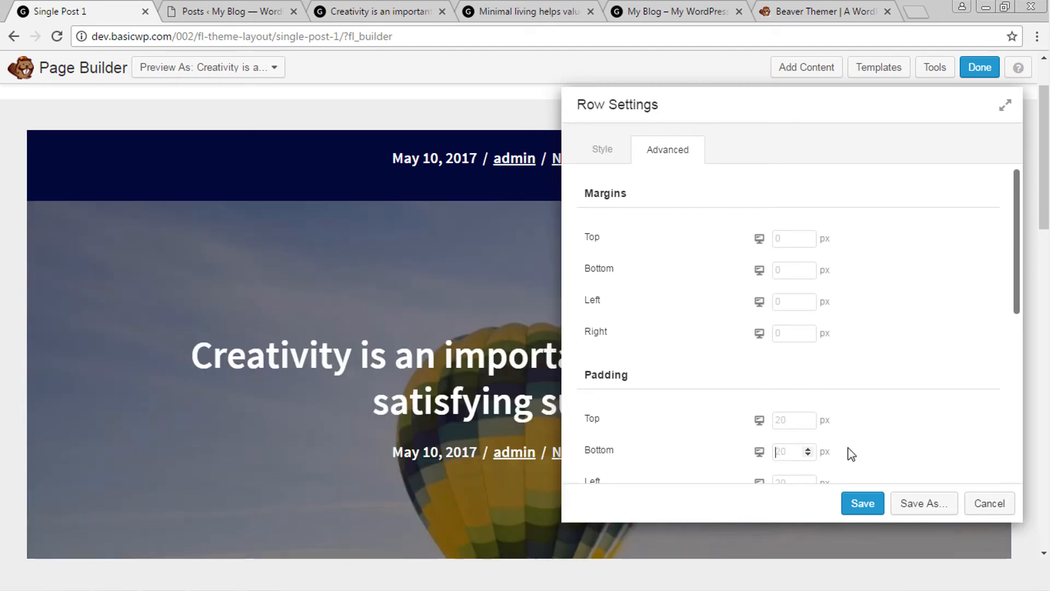
pyautogui.click(792, 425)
pyautogui.write('40')
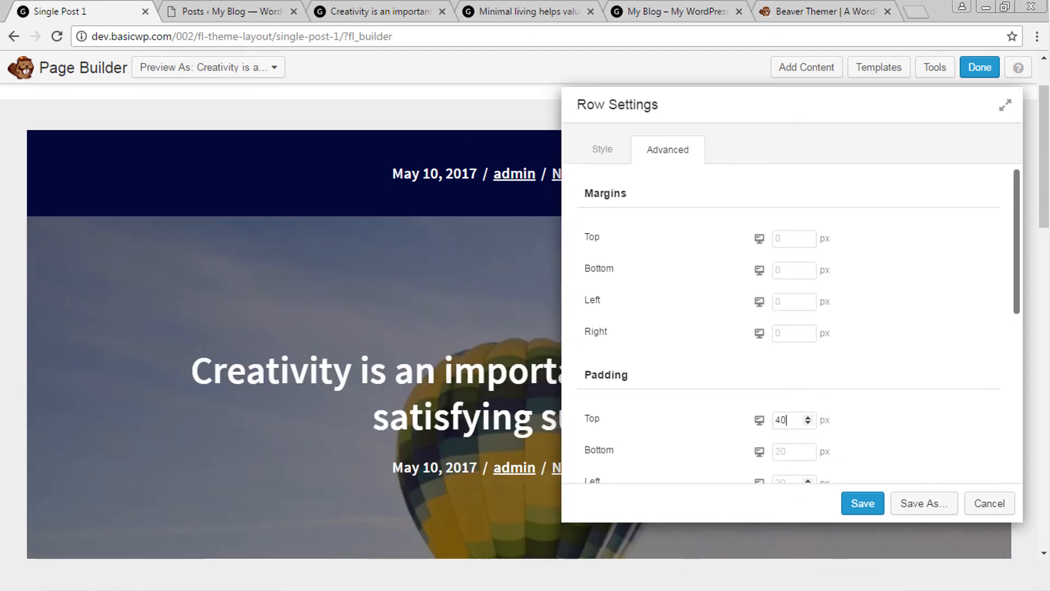
pyautogui.click(863, 503)
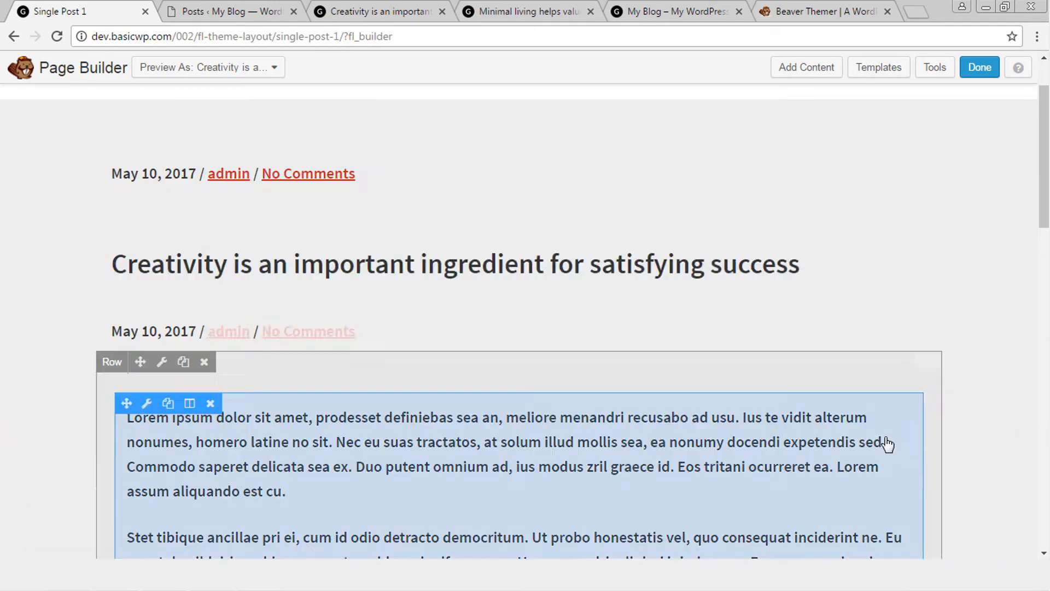
# Inspect the field connections offered for the banner title's heading, keeping Post Title, and cancel the heading settings
pyautogui.scroll(-4, 593, 350)
pyautogui.scroll(2, 492, 312)
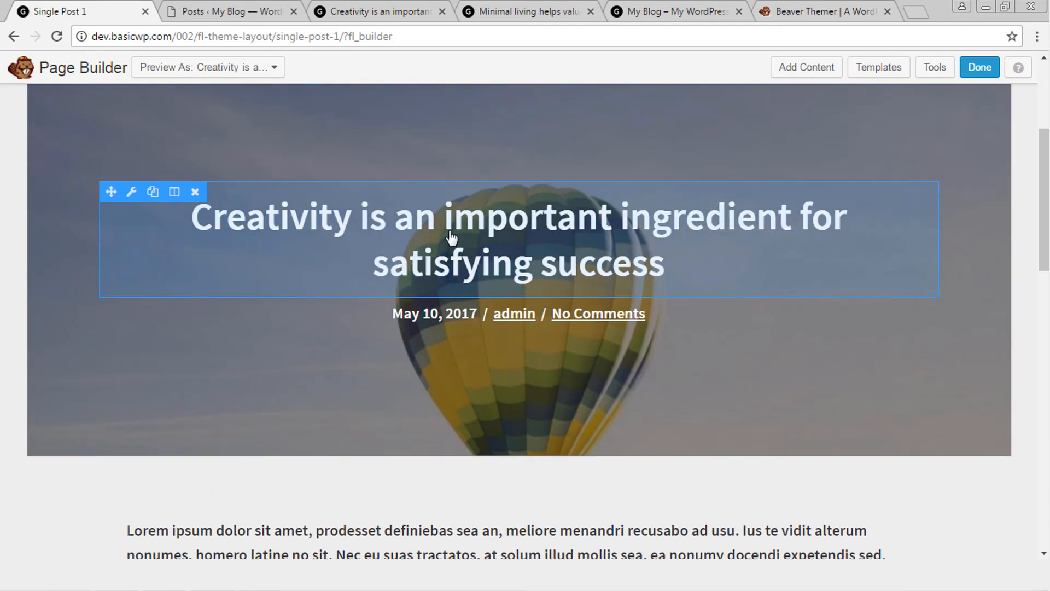
pyautogui.click(614, 233)
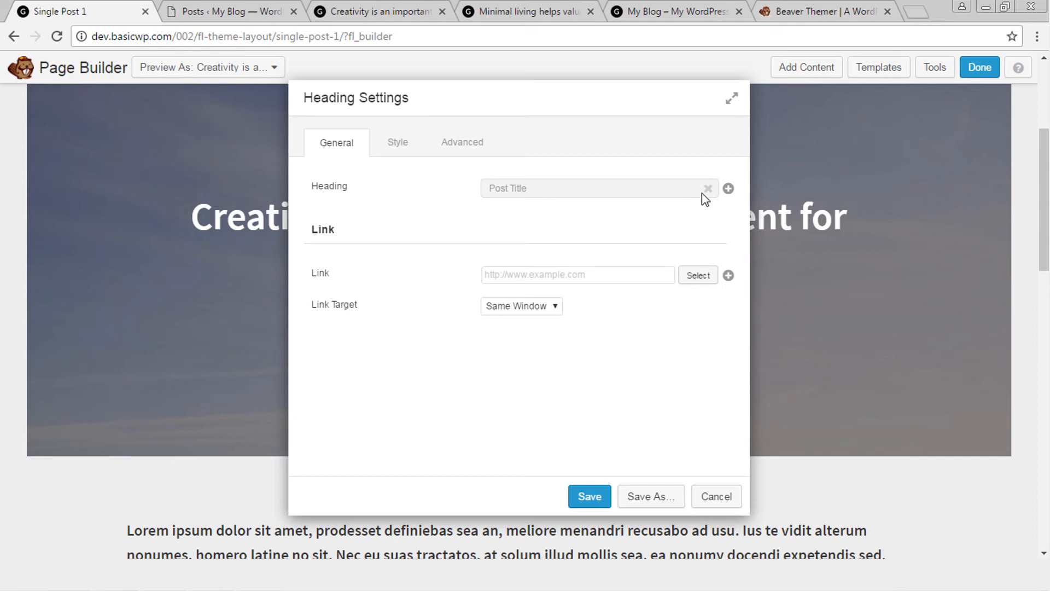
pyautogui.click(728, 188)
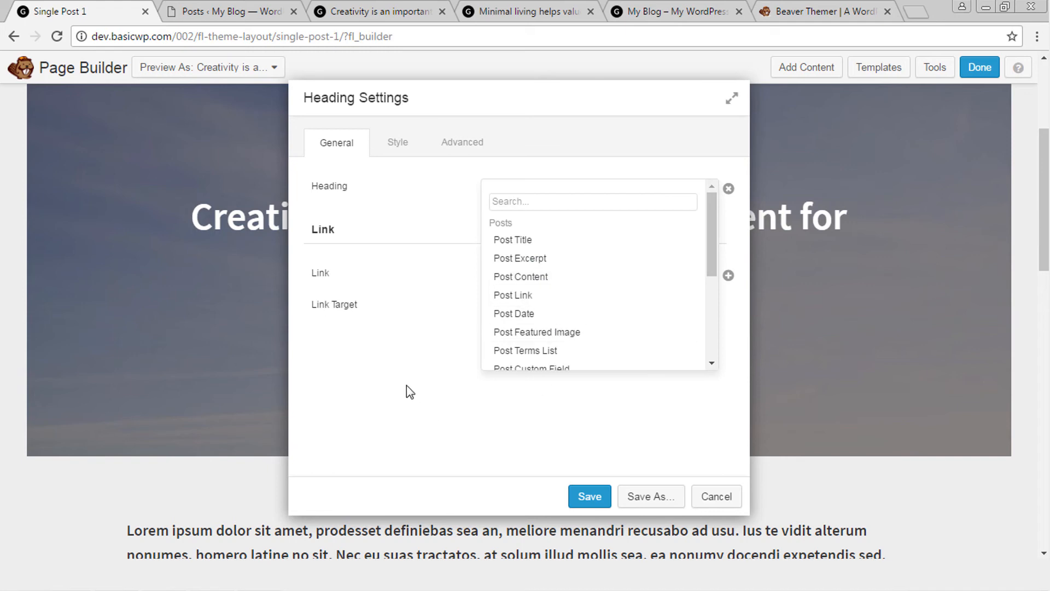
pyautogui.click(520, 239)
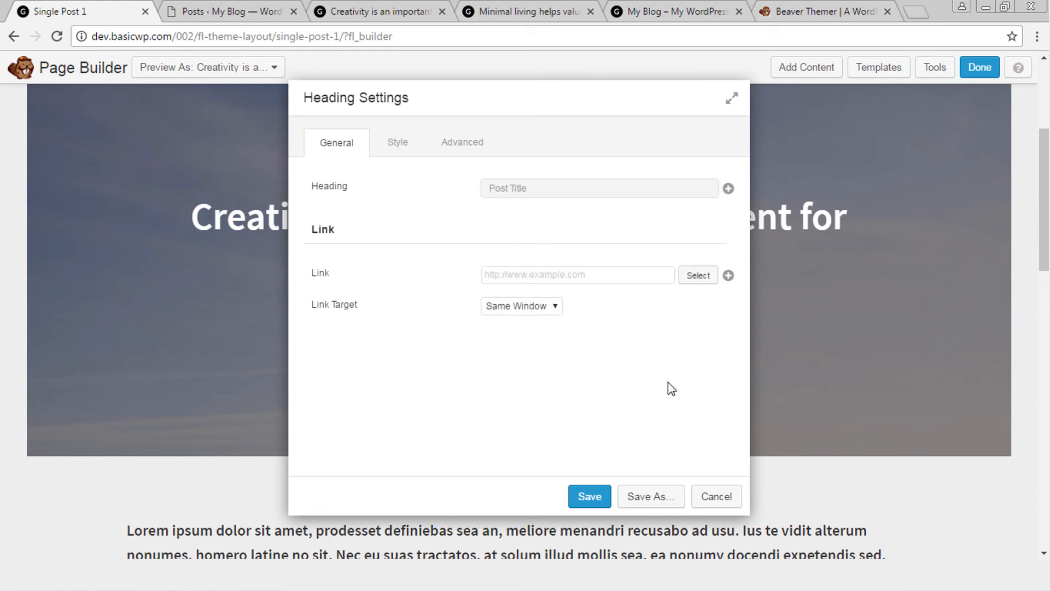
pyautogui.click(723, 497)
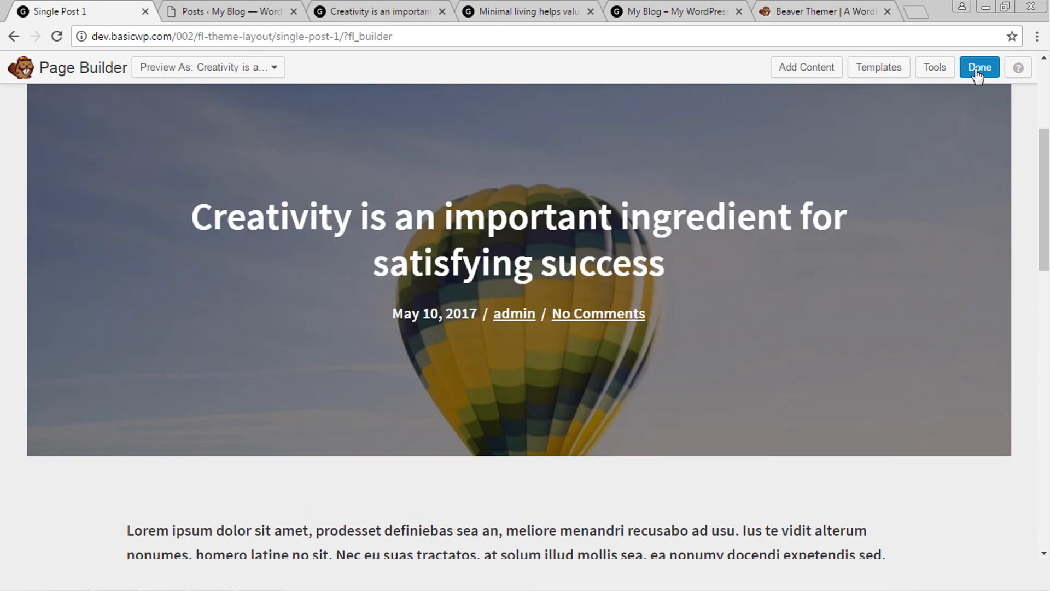
# Publish the layout changes and load the live post "Creativity is an important ingredient for satisfying success" in a duplicated browser tab
pyautogui.click(979, 67)
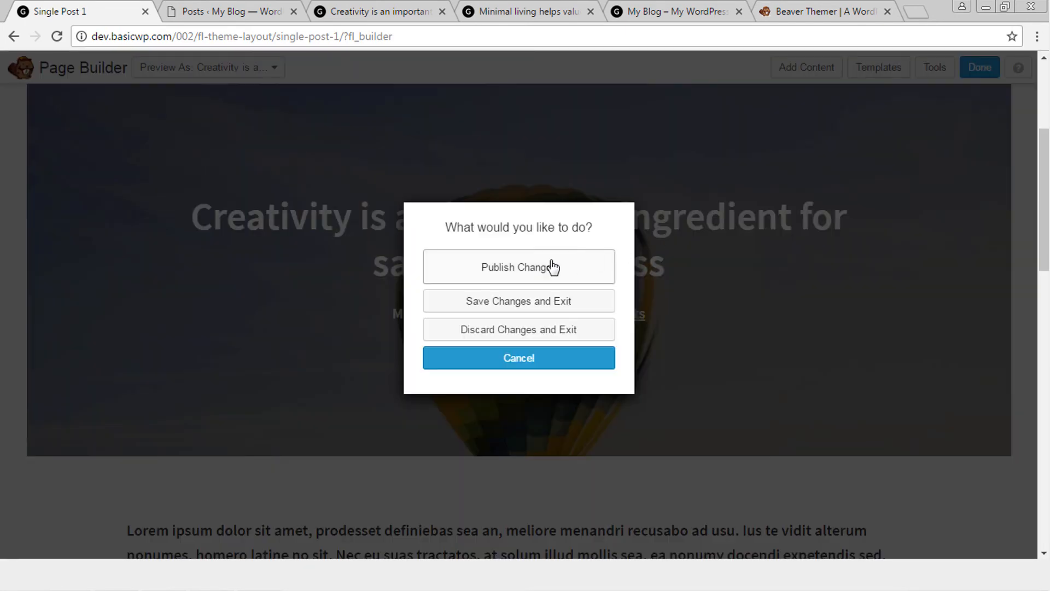
pyautogui.click(553, 265)
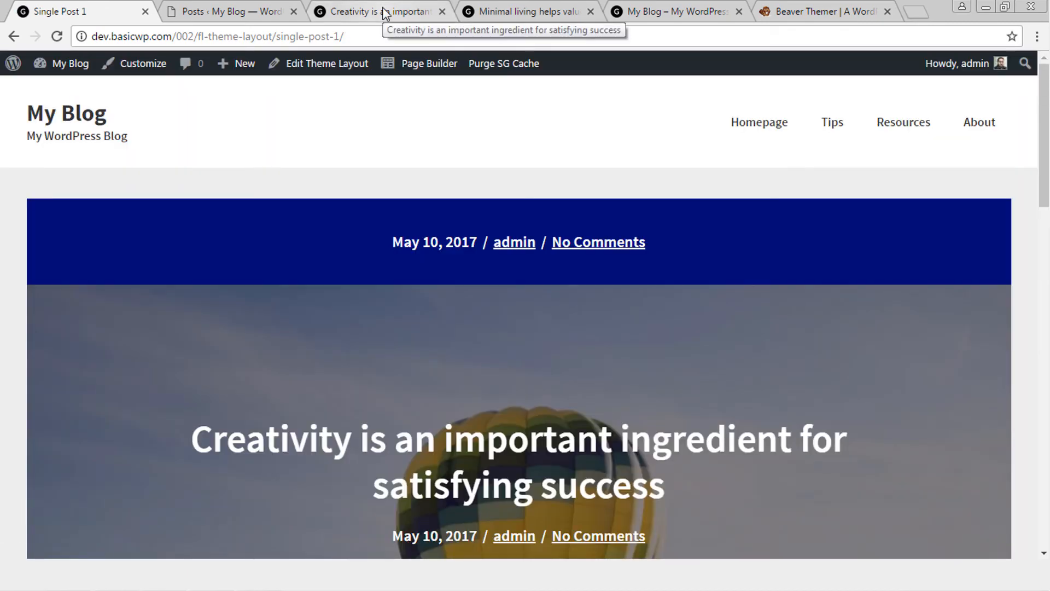
pyautogui.click(386, 12)
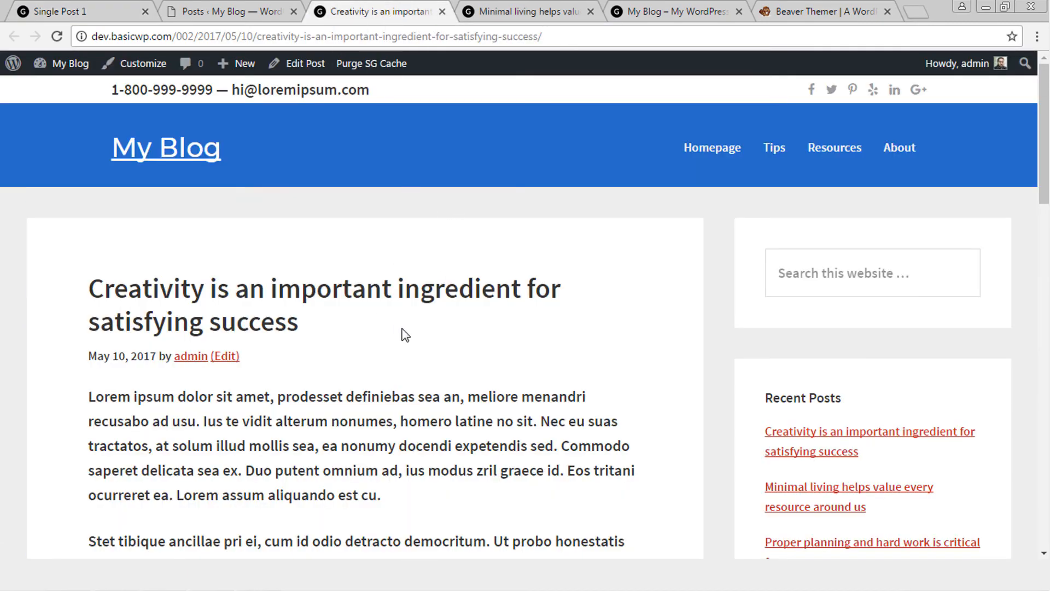
pyautogui.scroll(-6, 403, 333)
pyautogui.scroll(6, 403, 333)
pyautogui.rightClick(393, 12)
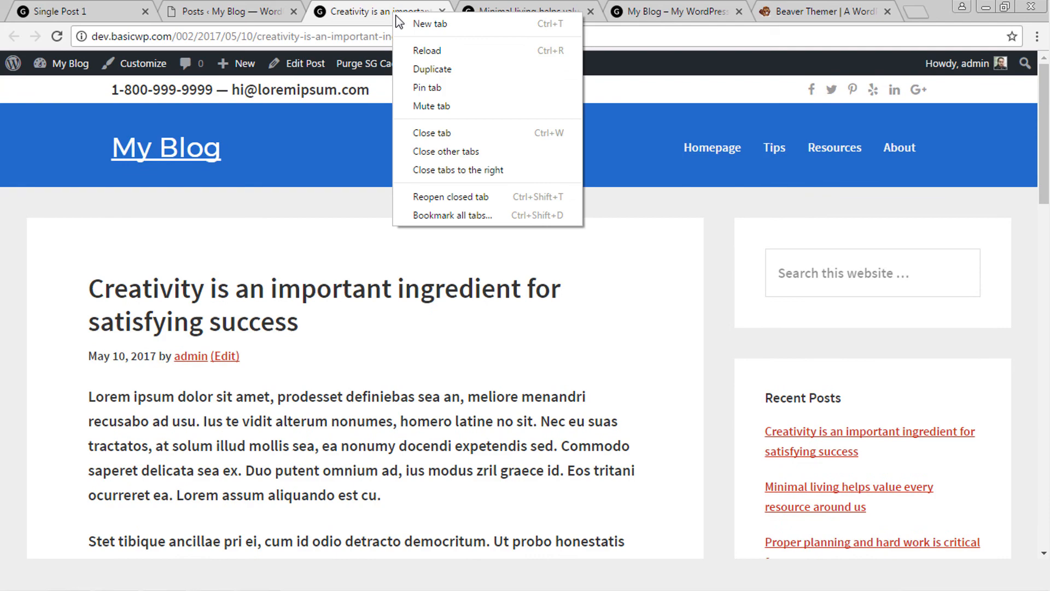
pyautogui.click(443, 71)
pyautogui.click(57, 36)
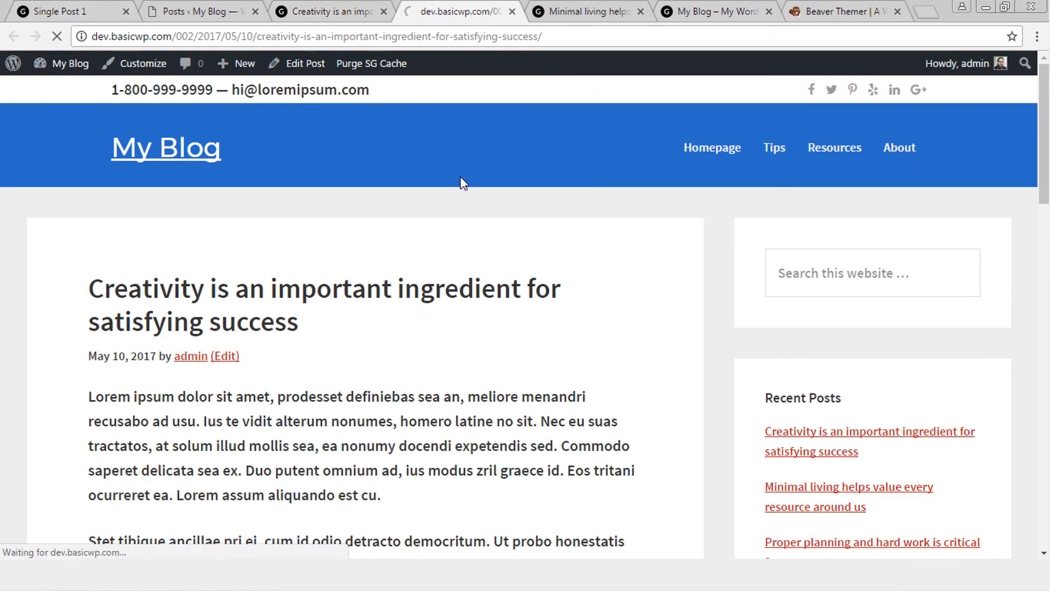
# Compare the live post in its new layout with the old version in the original tab
pyautogui.scroll(-20, 685, 373)
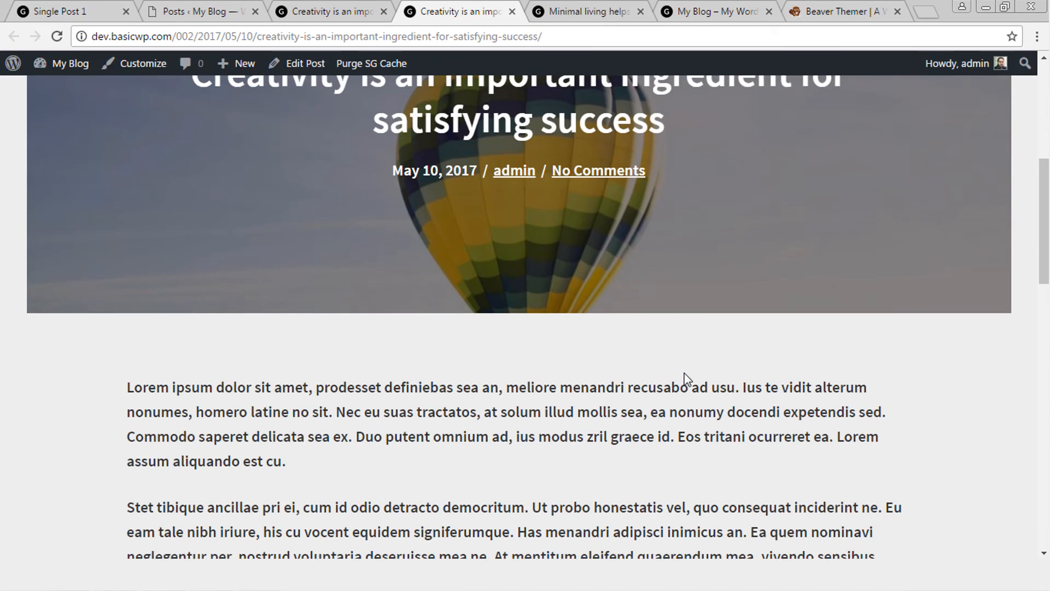
pyautogui.scroll(20, 688, 379)
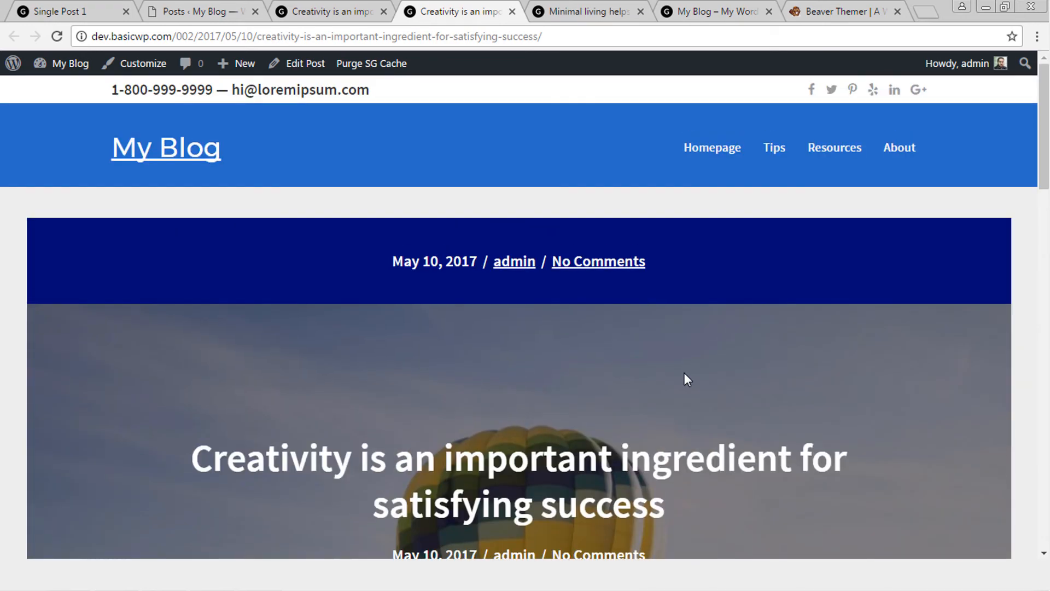
pyautogui.click(346, 8)
pyautogui.scroll(-10, 454, 394)
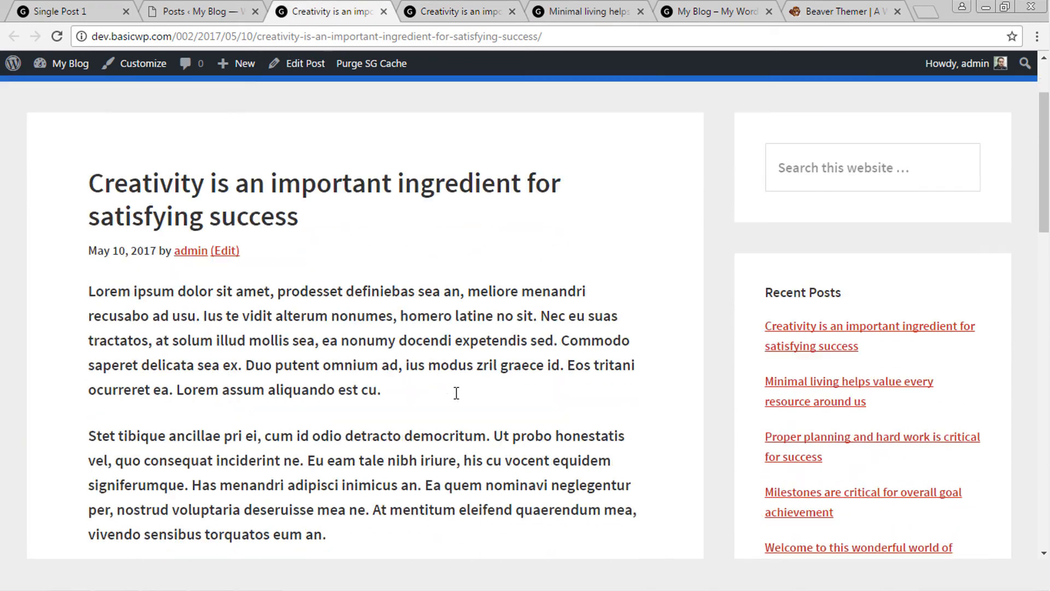
pyautogui.scroll(10, 458, 400)
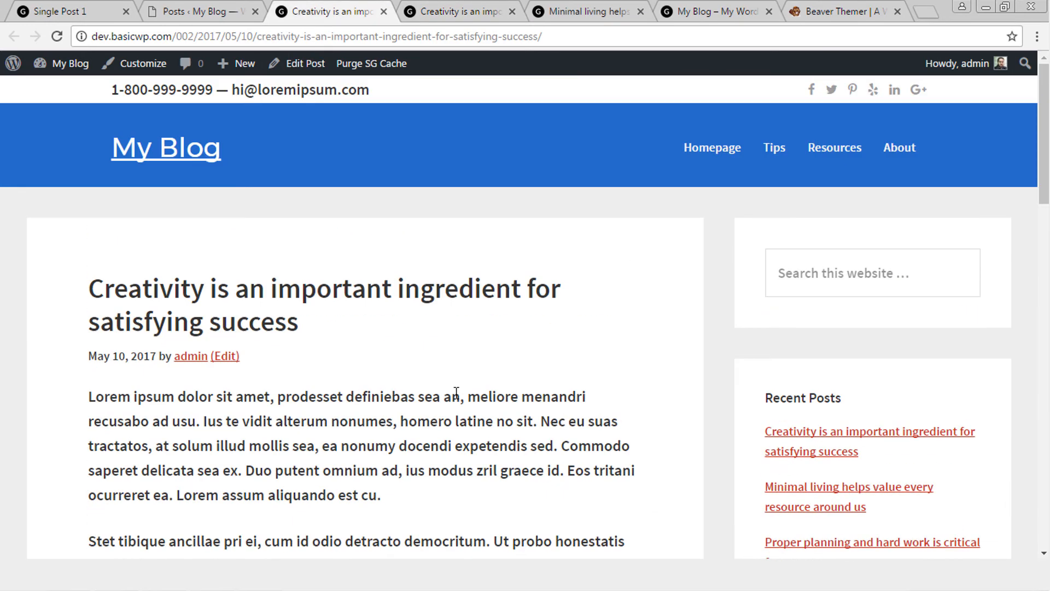
pyautogui.click(431, 19)
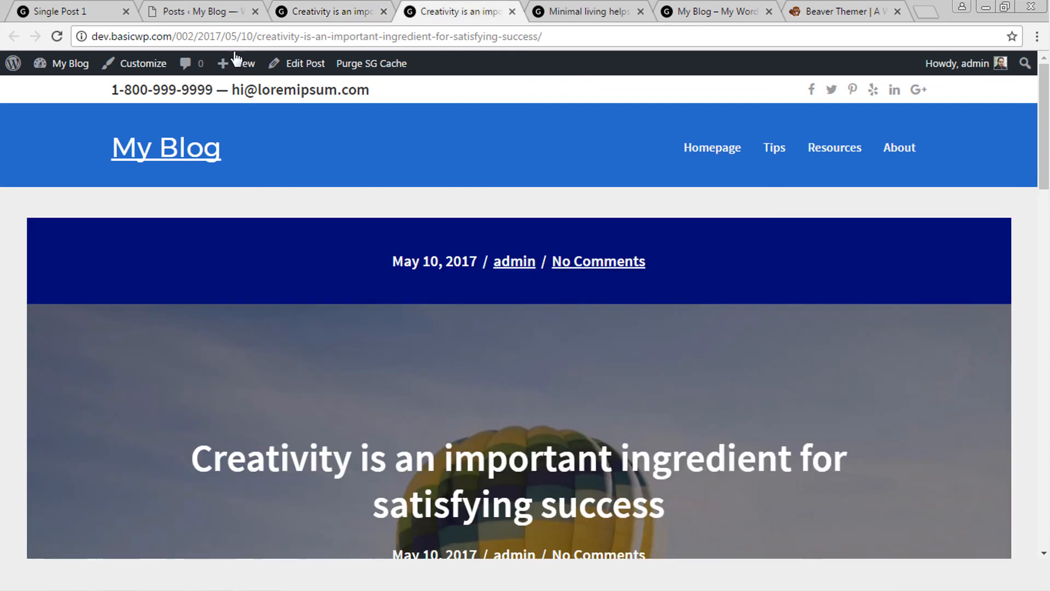
# Open the Single Post 1 theme layout for editing in the WordPress admin and review its location and user rules
pyautogui.click(106, 8)
pyautogui.click(334, 63)
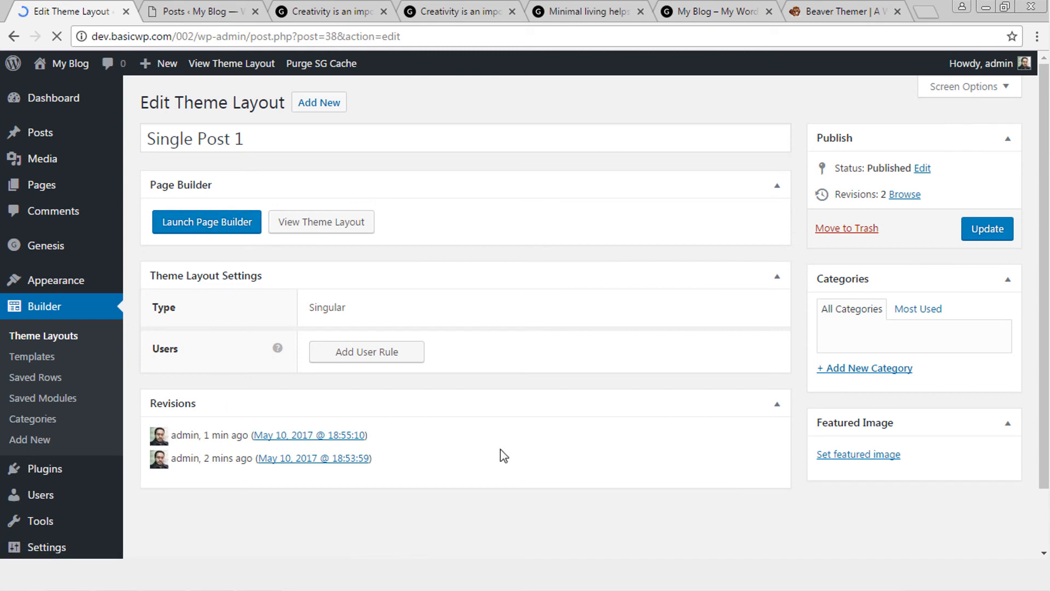
pyautogui.scroll(-2, 634, 432)
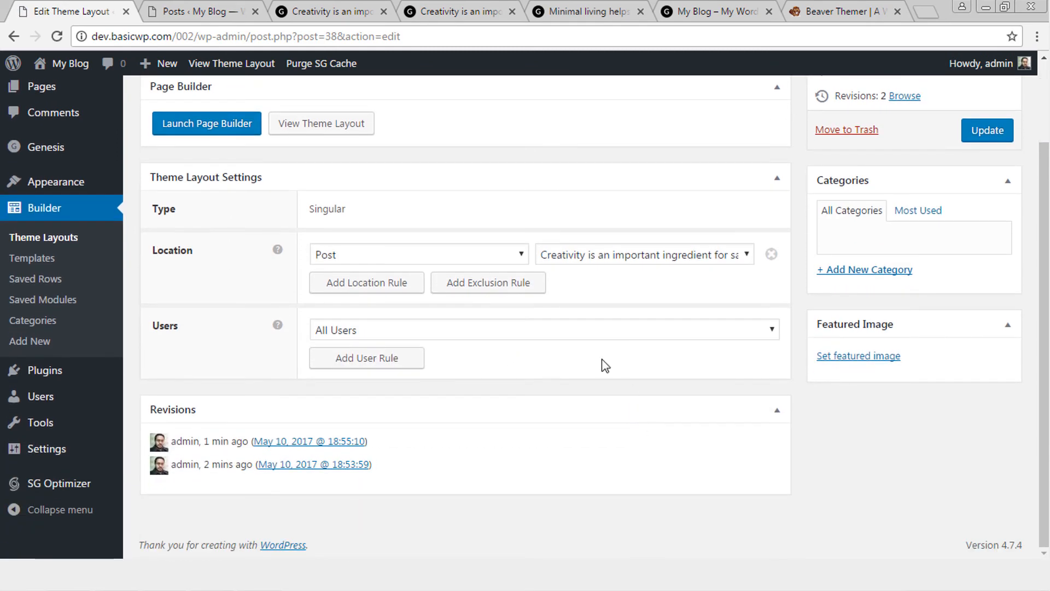
pyautogui.scroll(2, 189, 239)
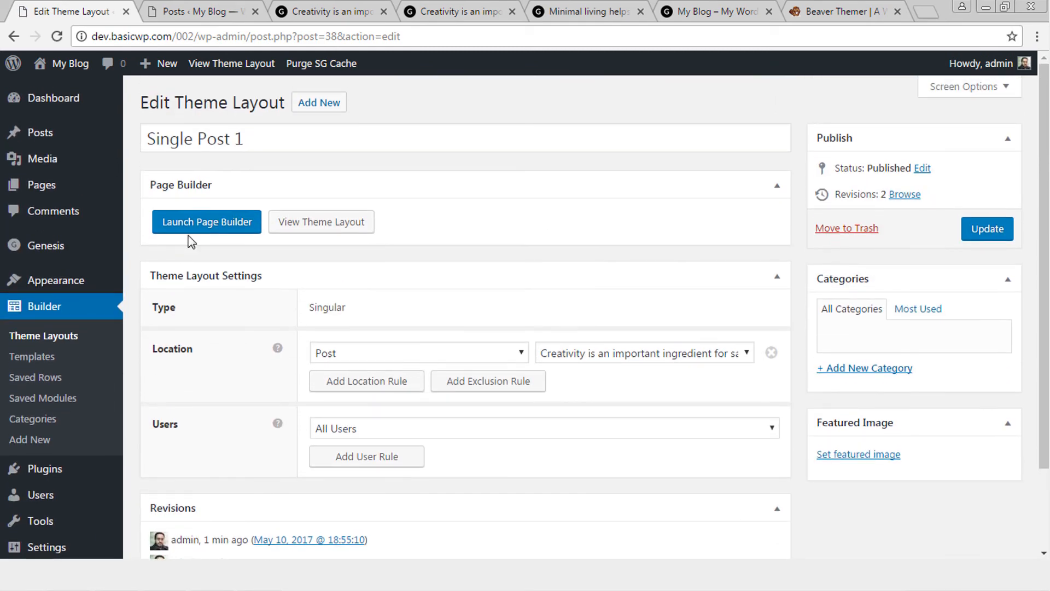
# Open the form for adding a new theme layout from the Theme Layouts list and review the available layout types
pyautogui.click(66, 338)
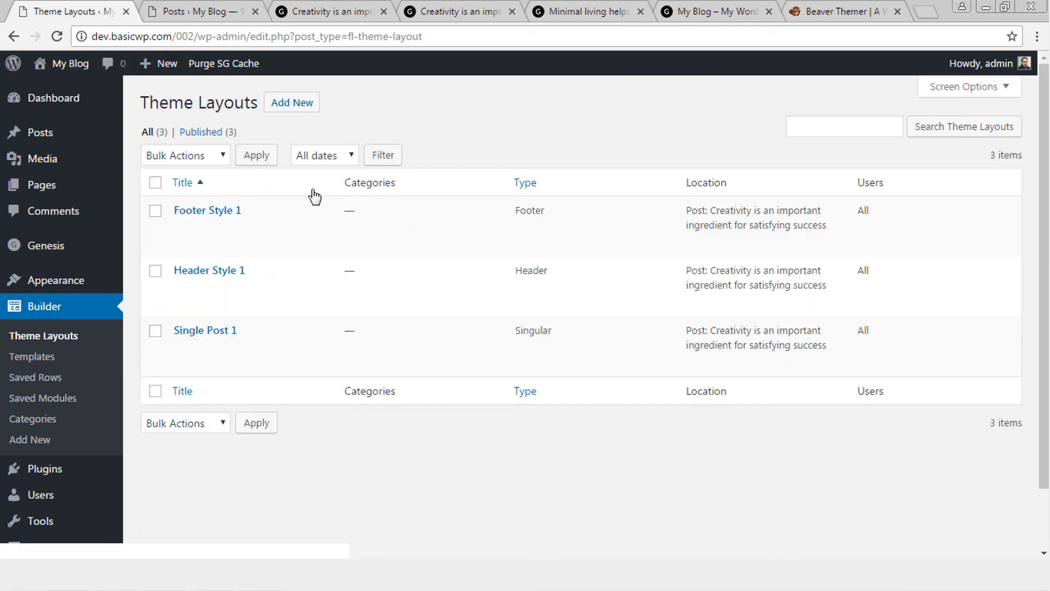
pyautogui.click(290, 99)
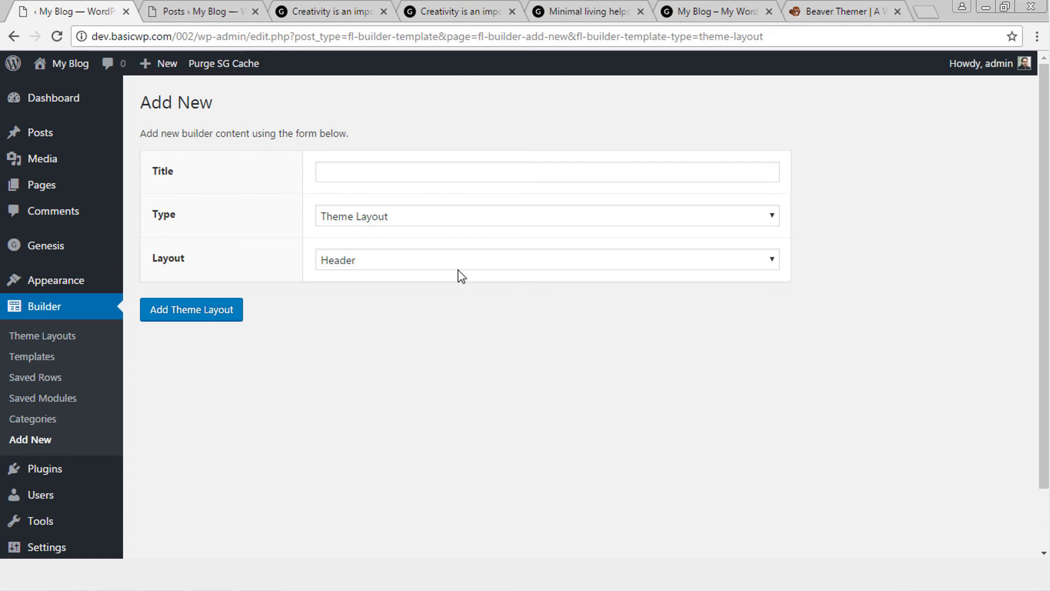
pyautogui.click(435, 260)
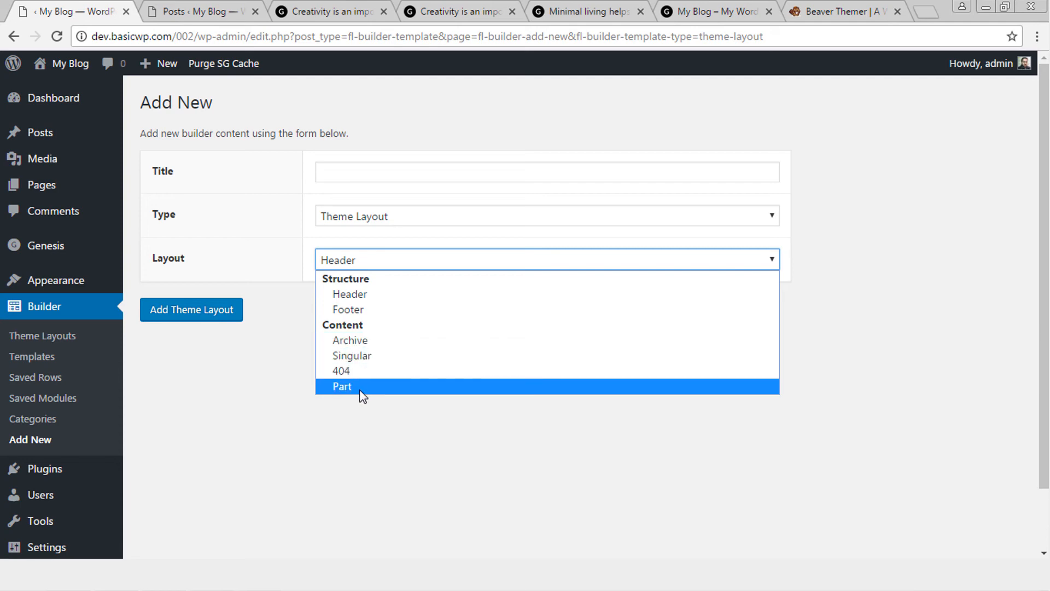
pyautogui.click(265, 408)
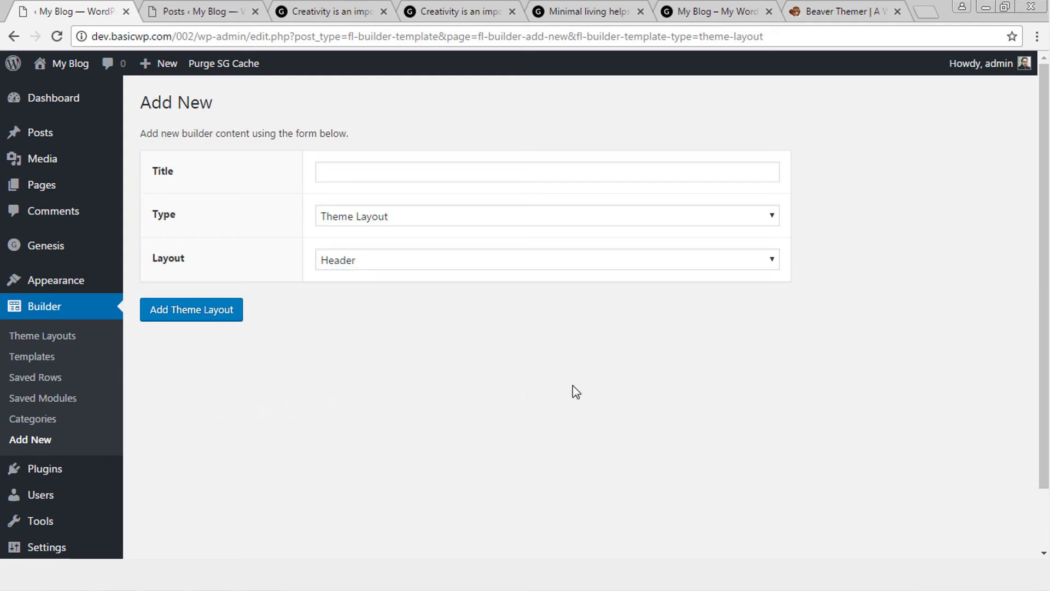
# Return to the live post with the new layout and look through it from header to author box
pyautogui.click(448, 7)
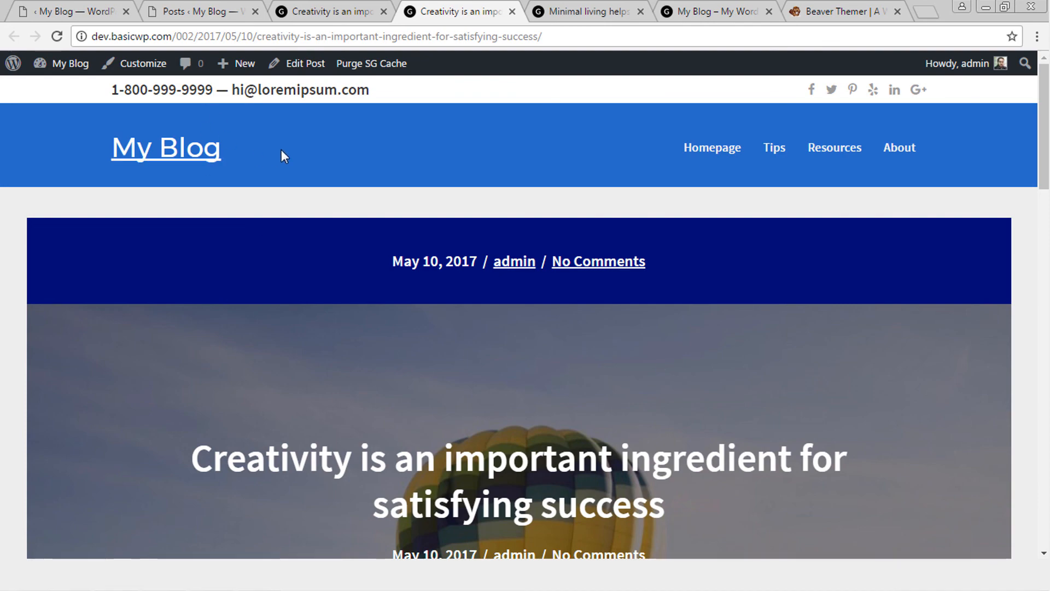
pyautogui.scroll(-2, 650, 190)
pyautogui.scroll(-20, 651, 195)
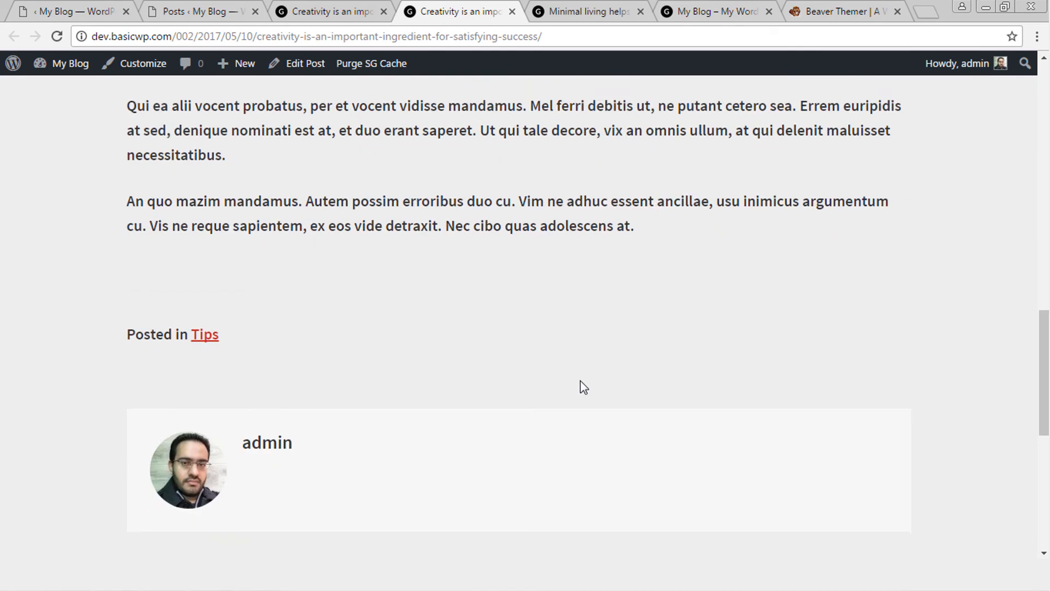
pyautogui.scroll(18, 710, 432)
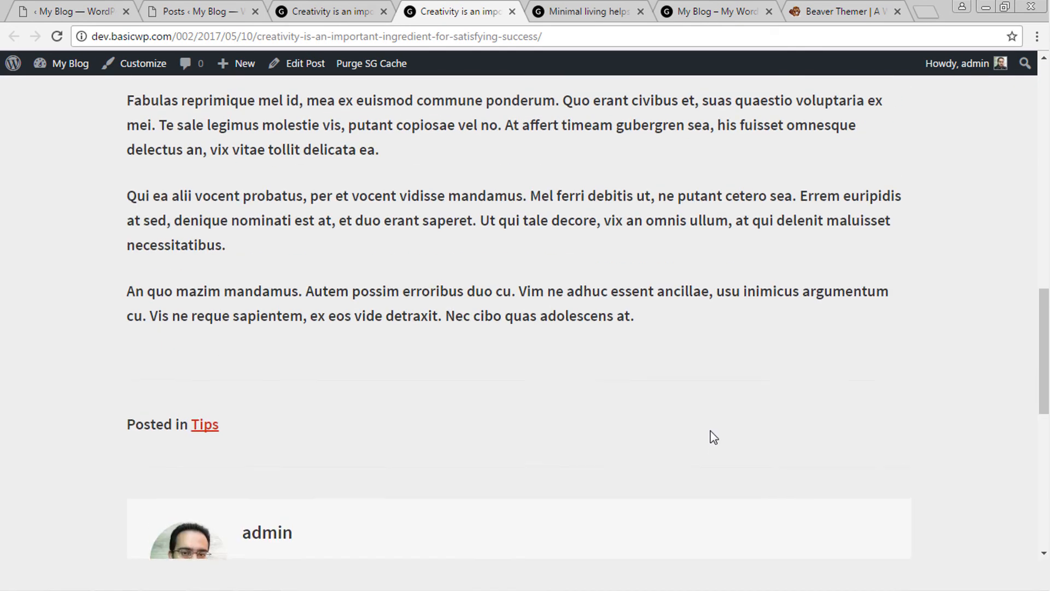
pyautogui.scroll(8, 711, 431)
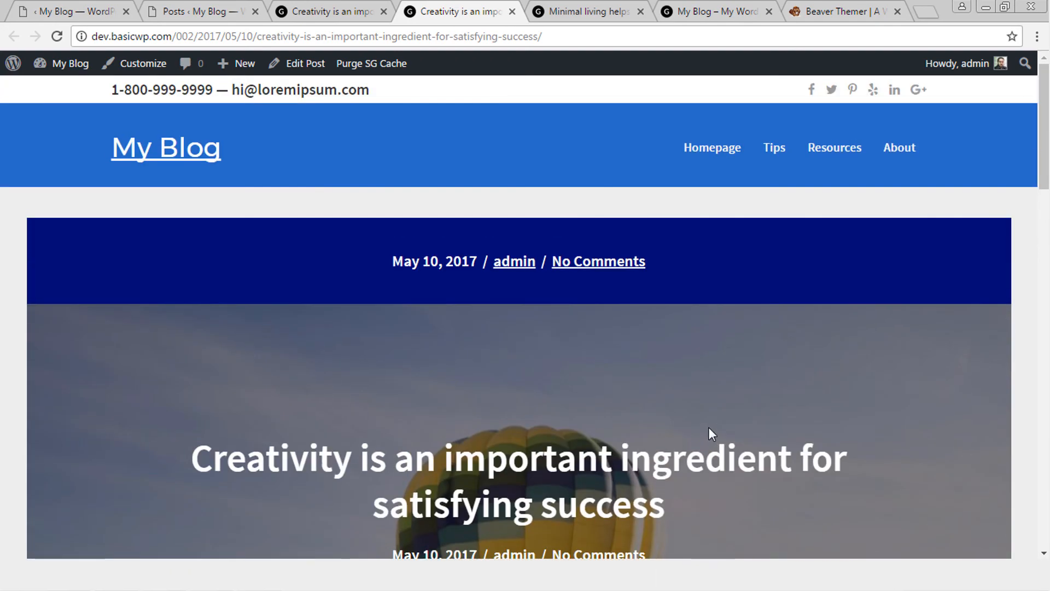